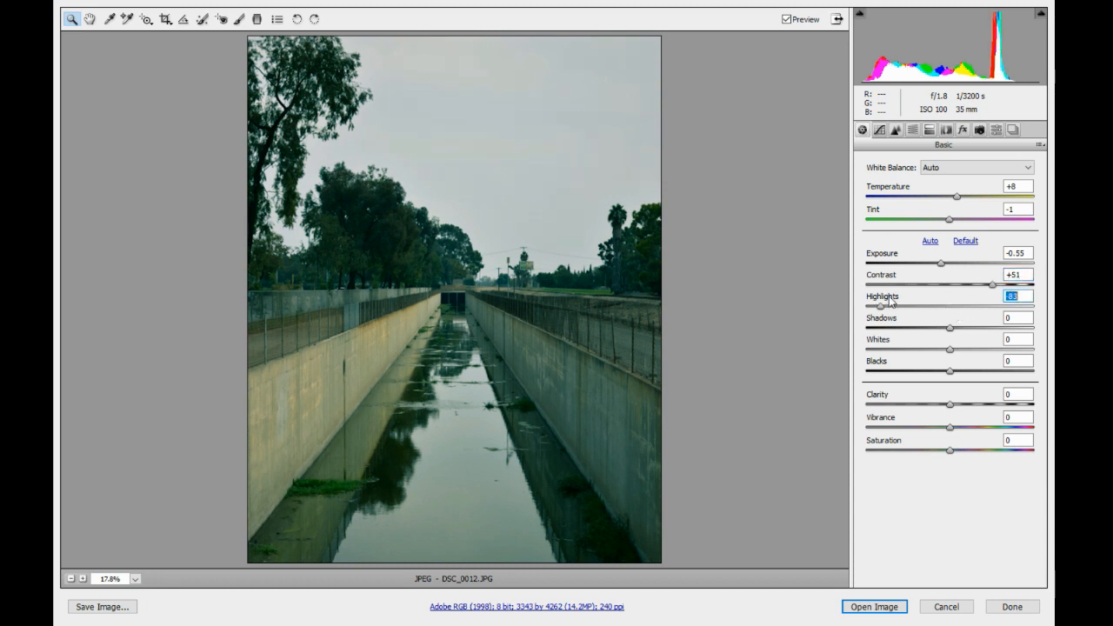
Set Shadows to +30, Whites to -11, Blacks to -29, Clarity to +24, Vibrance to -15 and Temperature to -6.
drag(957, 324, 918, 367)
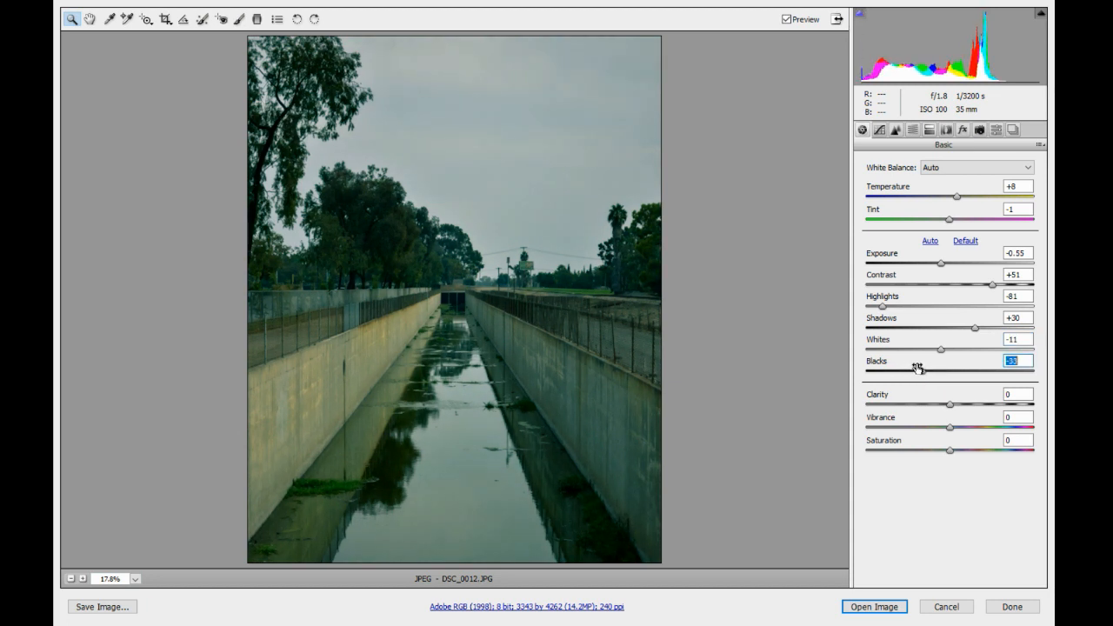
drag(960, 405, 982, 400)
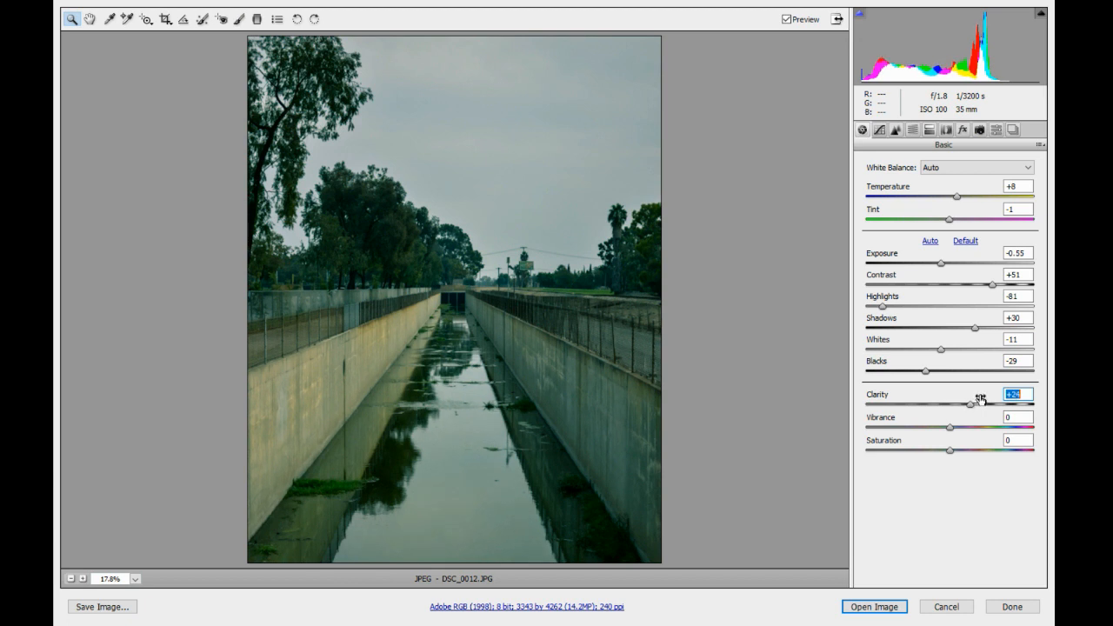
drag(946, 422, 935, 424)
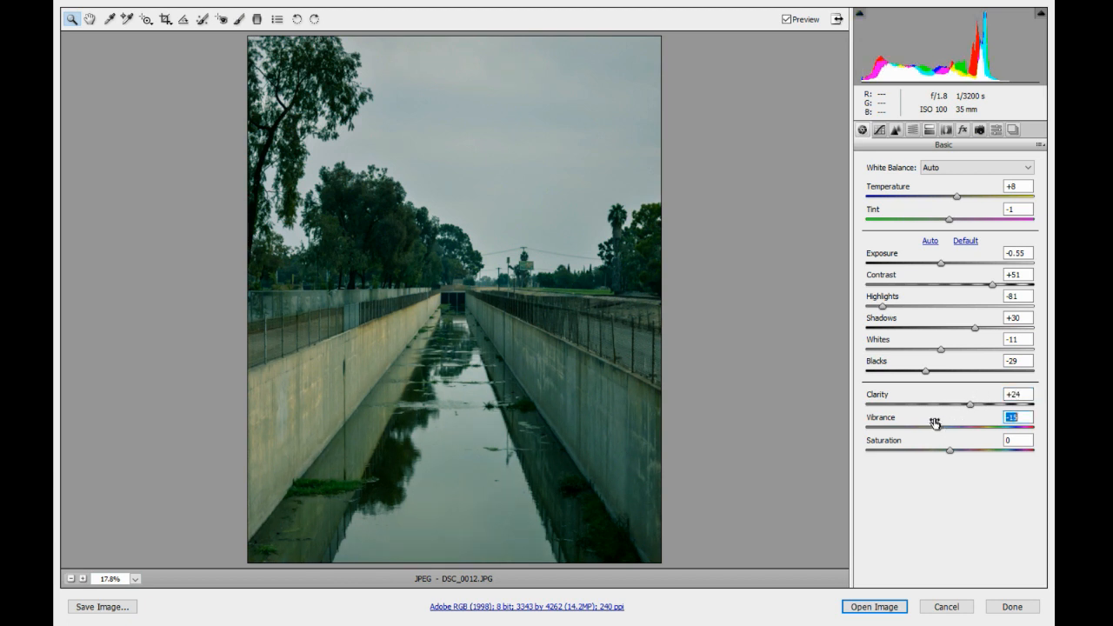
drag(958, 193, 951, 191)
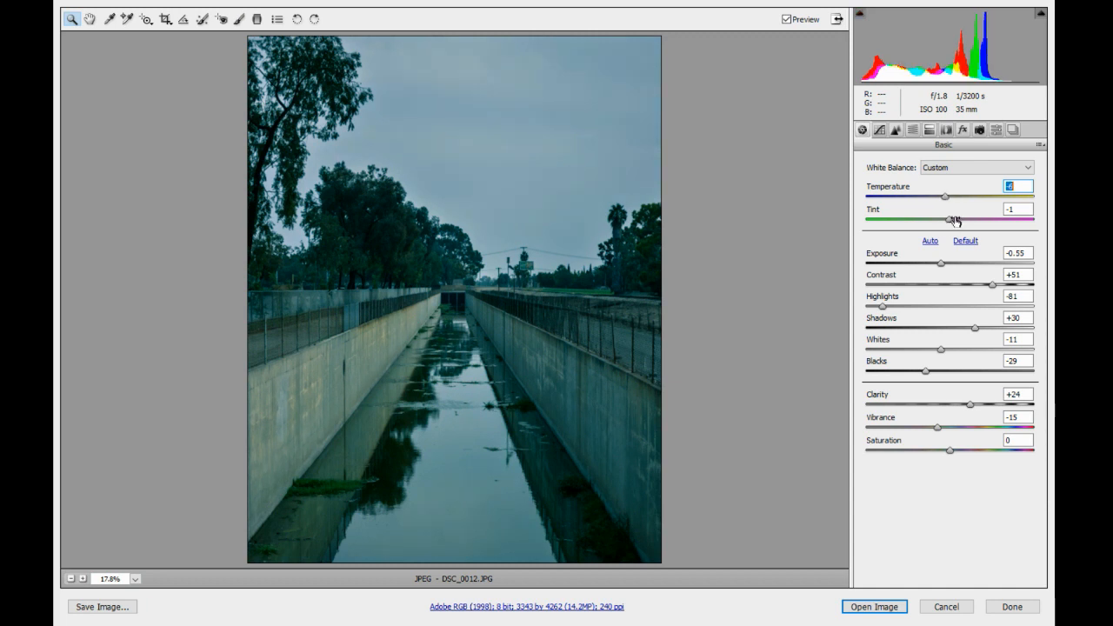
In Camera Calibration, set the Blue Primary hue to -80 and saturation to +26, and the Green Primary hue to +83.
click(980, 130)
drag(949, 432, 884, 441)
mouse_move(950, 459)
mouse_down()
mouse_move(914, 459)
mouse_move(968, 459)
mouse_up()
drag(953, 372, 1020, 371)
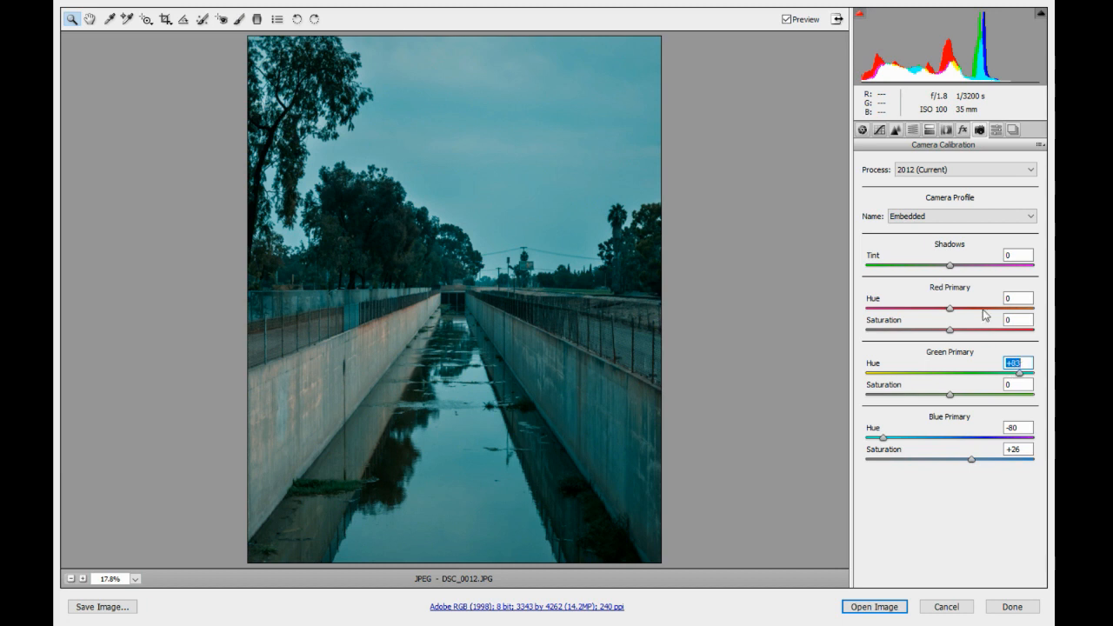
In the Basic adjustments, set Saturation to -66, Temperature to +3, Exposure to -0.40 and Contrast to +62.
click(862, 129)
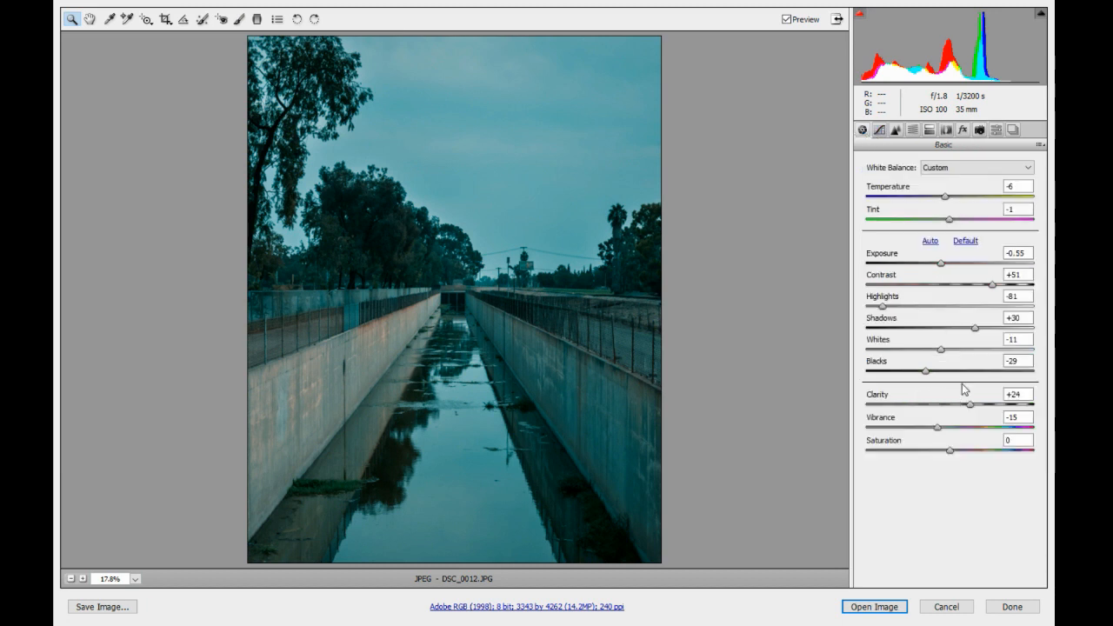
drag(948, 450, 899, 447)
drag(948, 197, 958, 190)
drag(942, 262, 1001, 276)
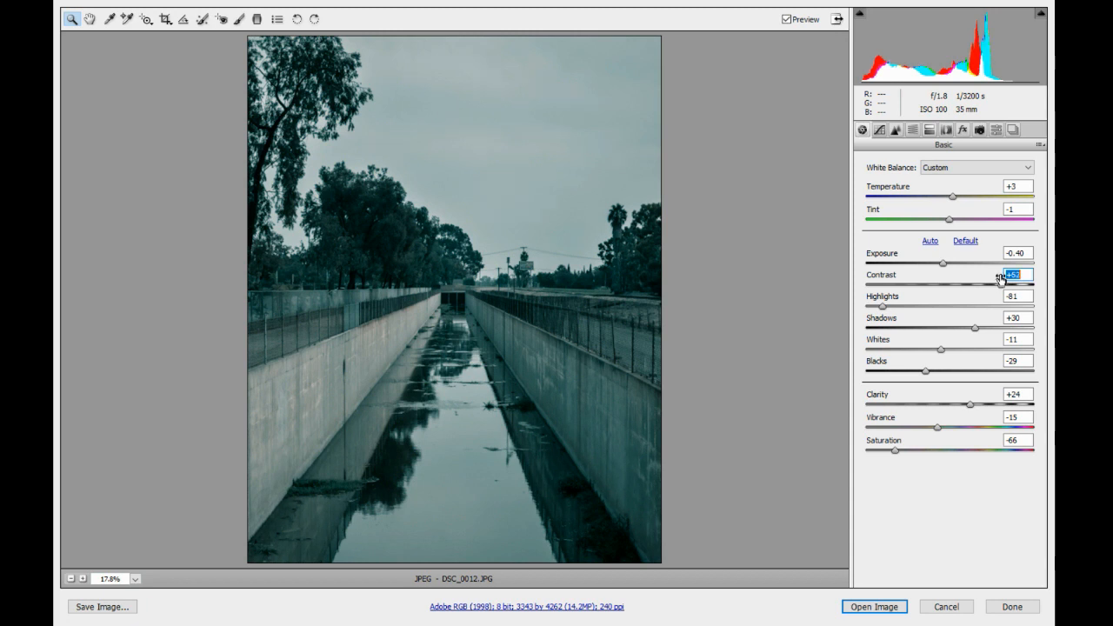
Darken the photo's edges with a post-crop vignetting amount of about -15.
click(962, 130)
drag(950, 305, 942, 300)
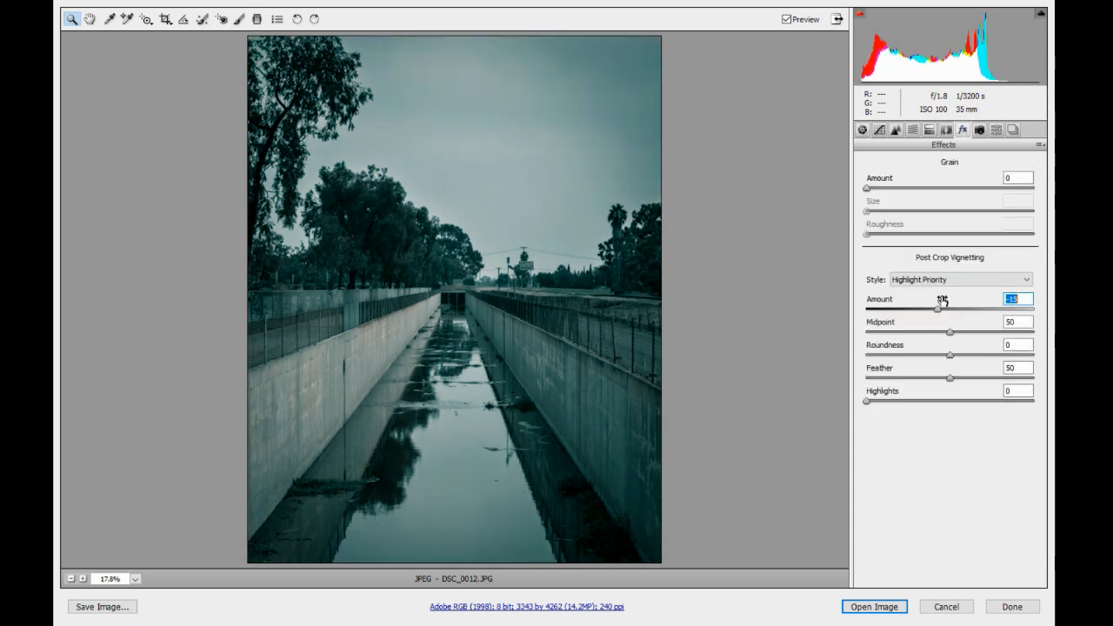
click(947, 130)
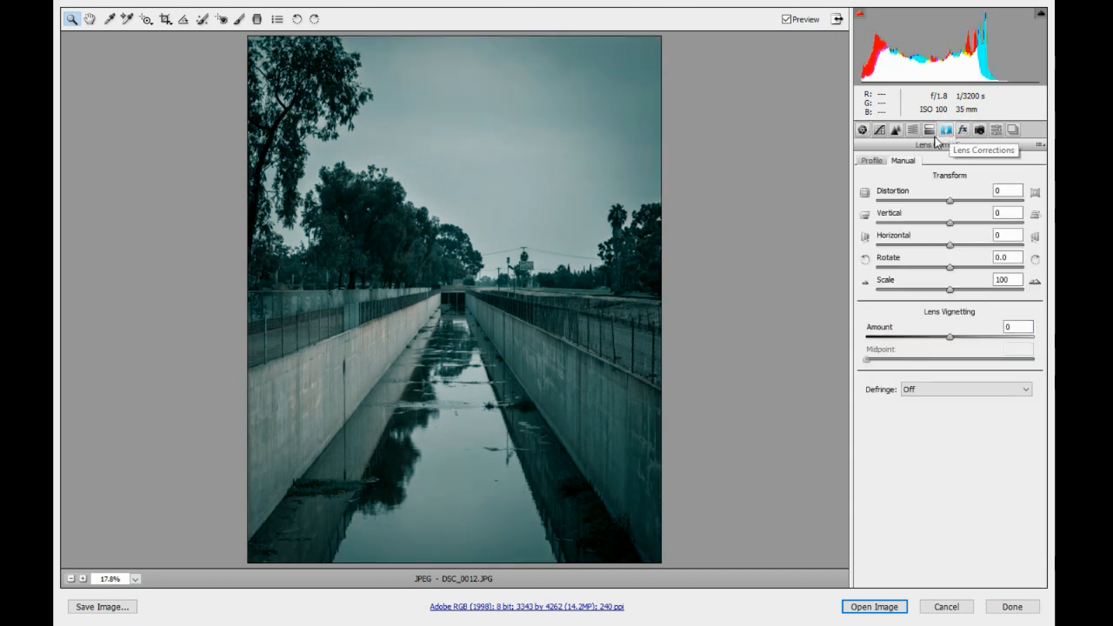
click(885, 163)
Split-tone the photo with highlights at hue 58 and saturation 9, and shadows at hue 182 and saturation 26.
click(930, 129)
mouse_move(880, 205)
mouse_down()
mouse_move(897, 205)
mouse_move(882, 205)
mouse_up()
drag(954, 178, 898, 203)
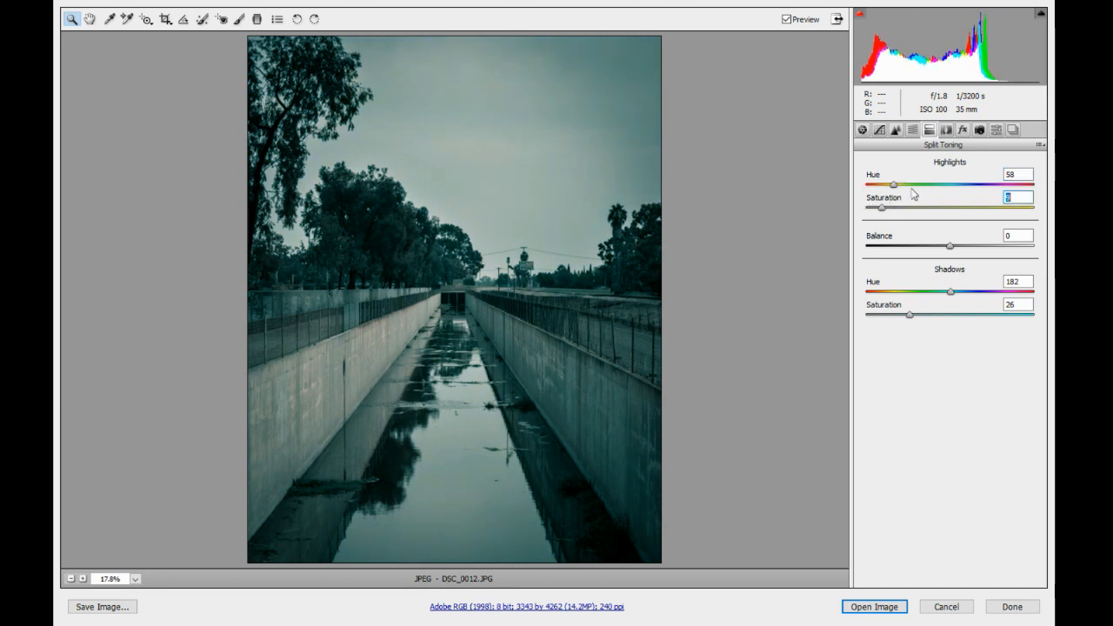
mouse_move(969, 237)
mouse_down()
mouse_move(993, 237)
mouse_move(957, 238)
mouse_move(1001, 240)
mouse_move(972, 243)
mouse_up()
Adjust the white balance to a Temperature of -5 and a Tint of +7.
click(862, 129)
drag(951, 193, 956, 215)
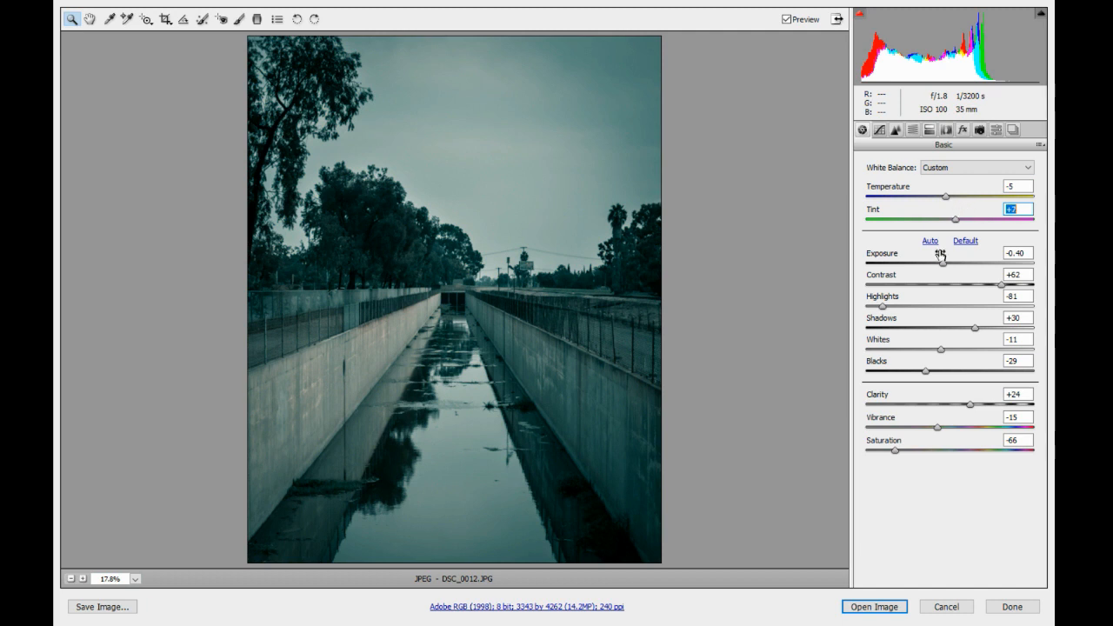
Set the HSL luminance of Blues to -100, Aquas to -51, Reds to +21 and Oranges to +19.
click(913, 131)
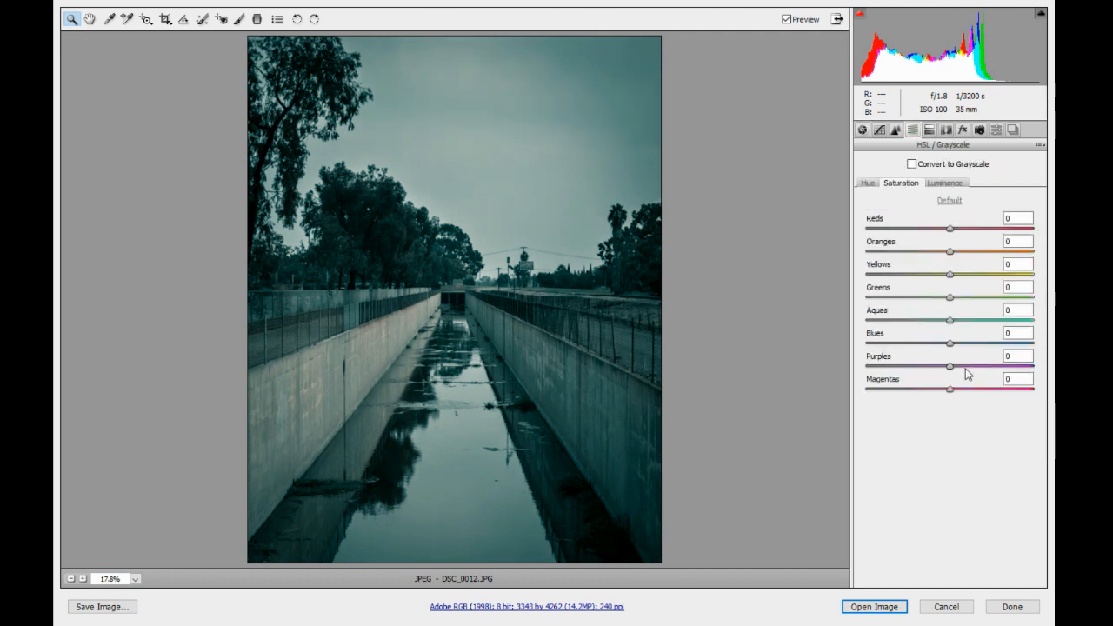
click(946, 184)
drag(950, 343, 868, 343)
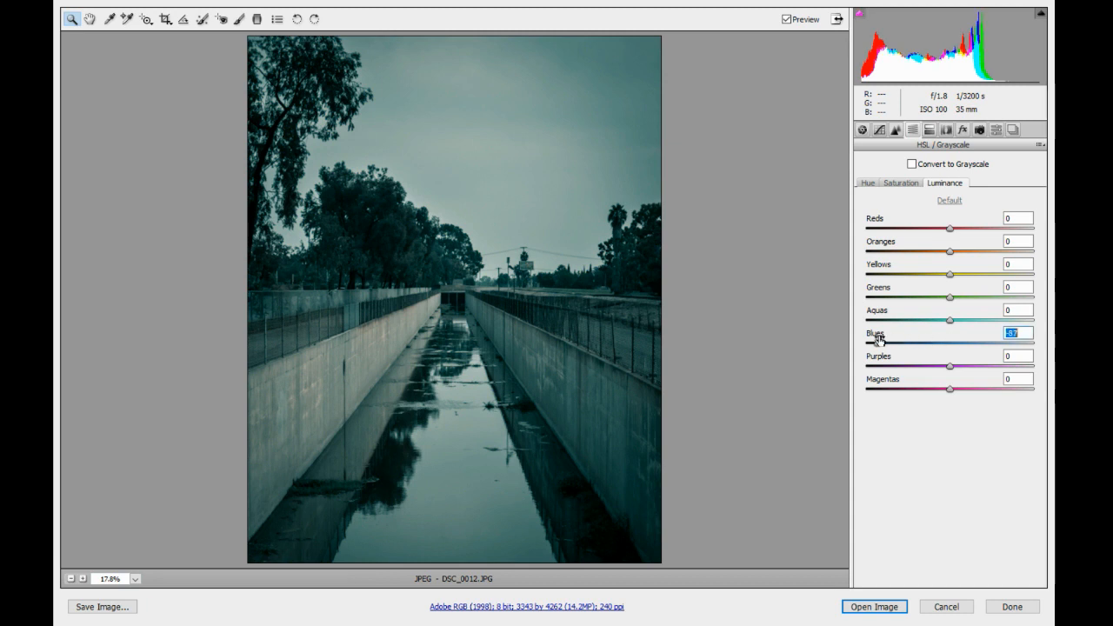
drag(951, 320, 914, 318)
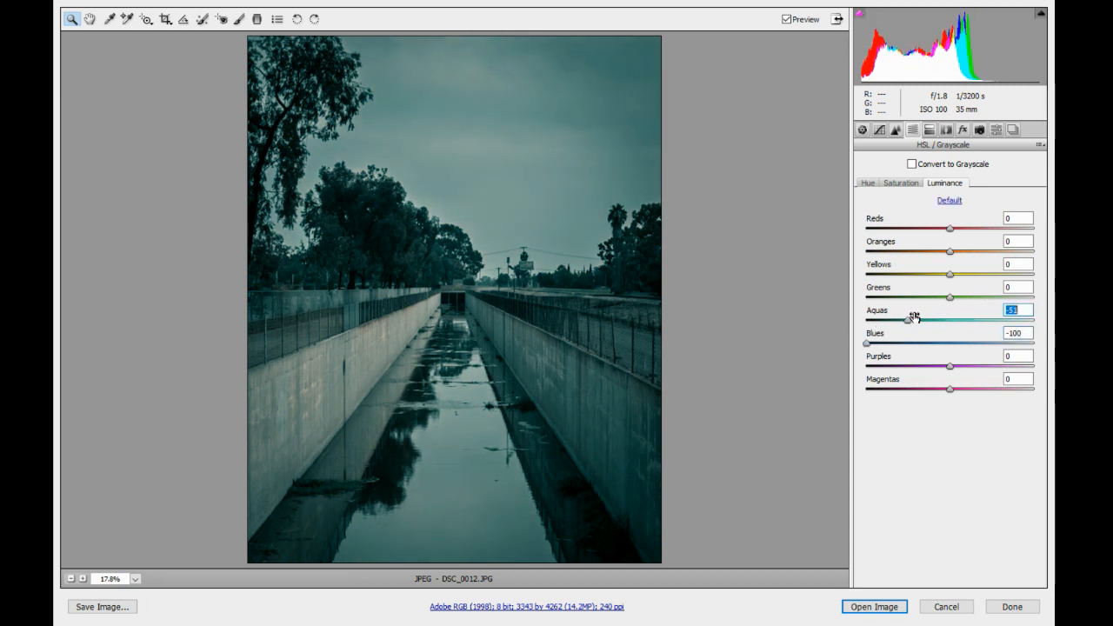
mouse_move(960, 224)
mouse_down()
mouse_move(1000, 224)
mouse_move(967, 227)
mouse_up()
click(965, 252)
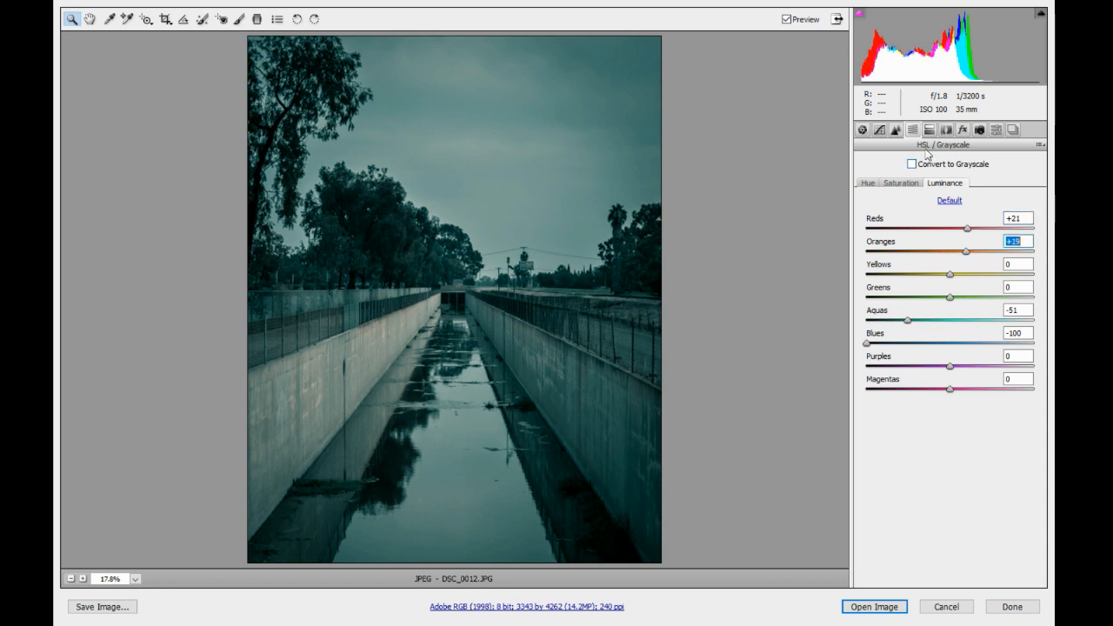
Raise the HSL saturation of Blues to +48, Aquas to about +15, and increase the Reds.
click(901, 183)
drag(950, 341, 965, 318)
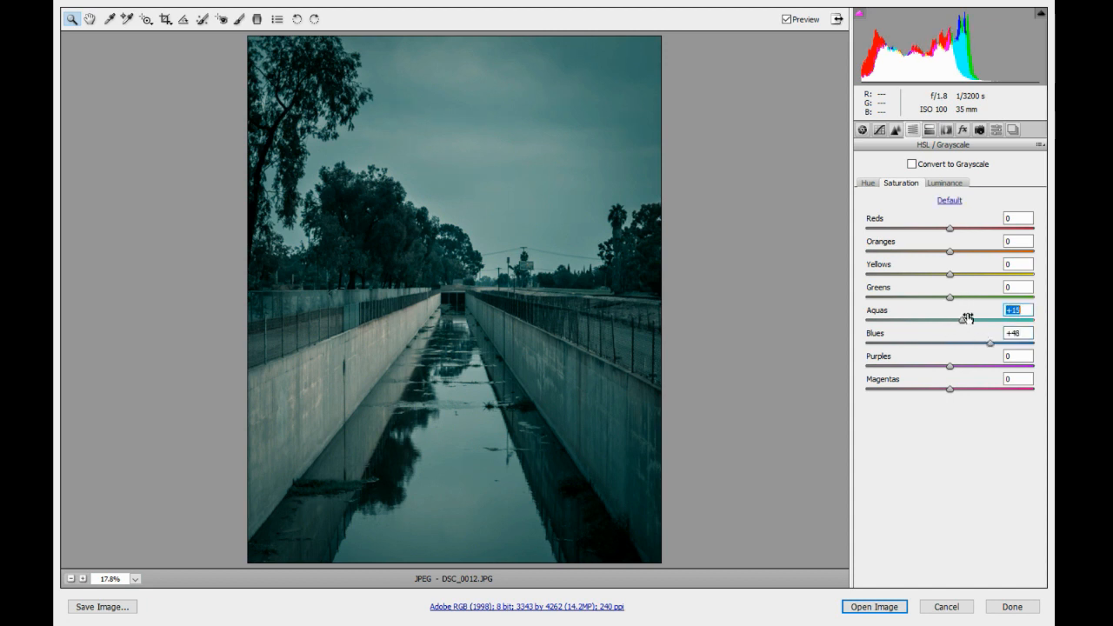
mouse_move(971, 225)
mouse_down()
mouse_move(989, 223)
mouse_move(979, 224)
mouse_up()
Set Vibrance to -51, Saturation to -92, Exposure to -0.10, Contrast to +72, Whites to -17 and Blacks to -46.
click(862, 130)
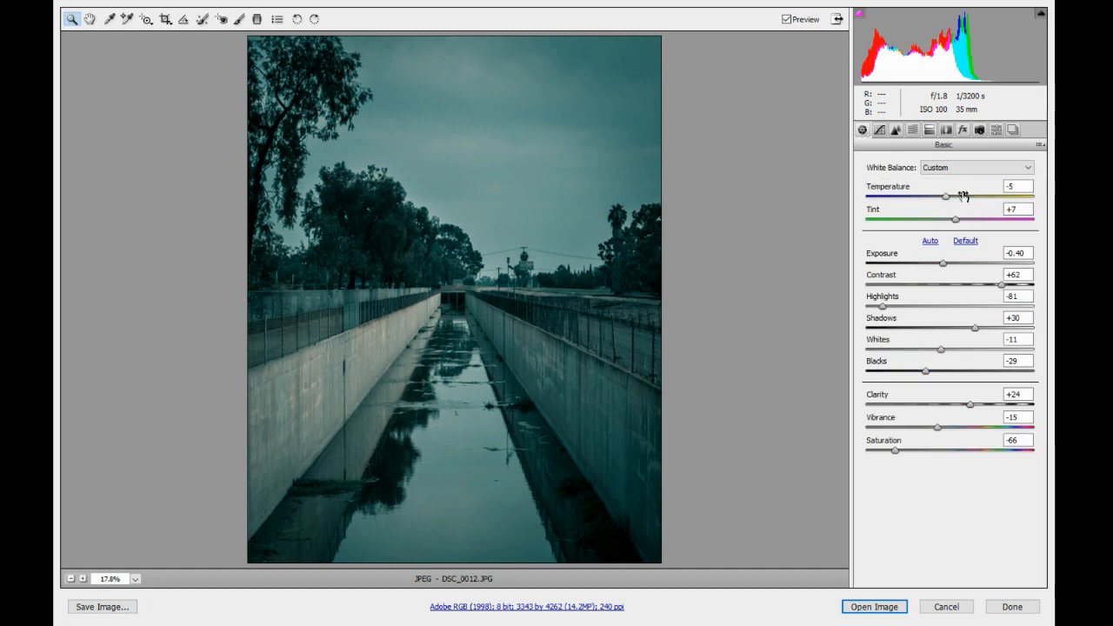
drag(952, 421, 909, 448)
drag(945, 262, 1002, 277)
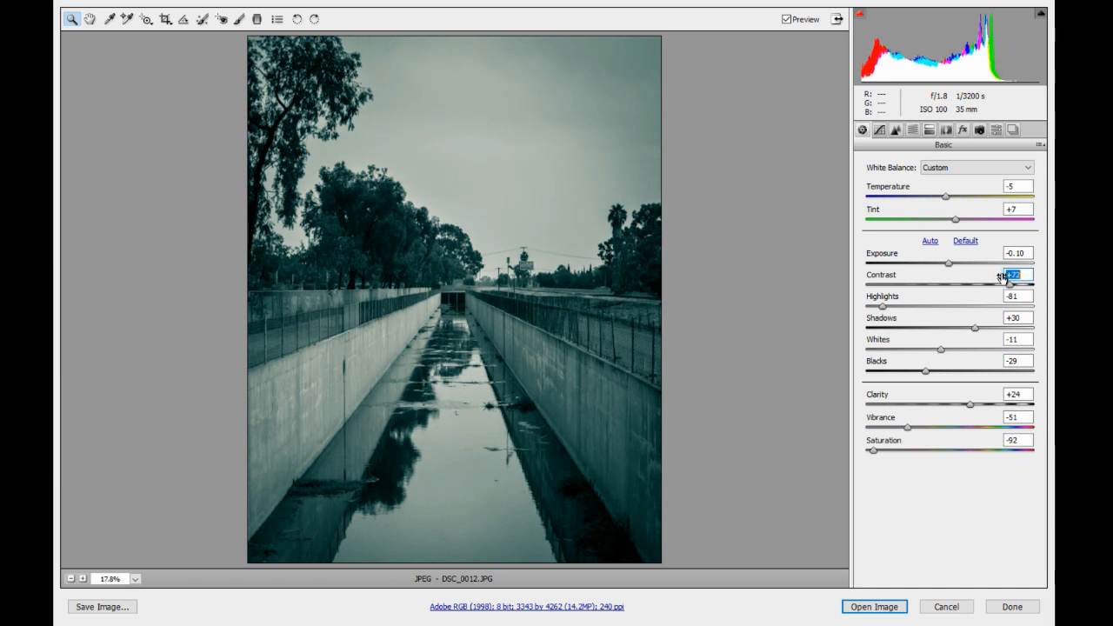
drag(960, 347, 930, 367)
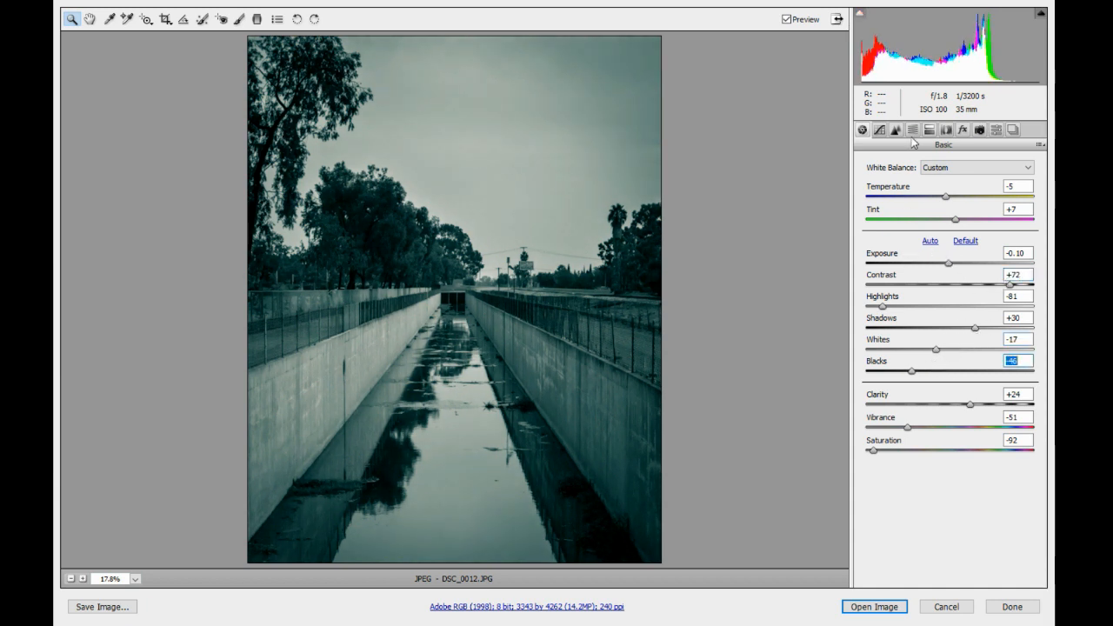
Shape an S-curve on the RGB point tone curve, lifting the black point and lowering the white point's output to 248.
click(880, 129)
click(904, 356)
click(952, 309)
drag(989, 267, 993, 264)
drag(861, 401, 849, 378)
drag(905, 356, 902, 367)
drag(991, 266, 996, 255)
drag(1039, 225, 1040, 229)
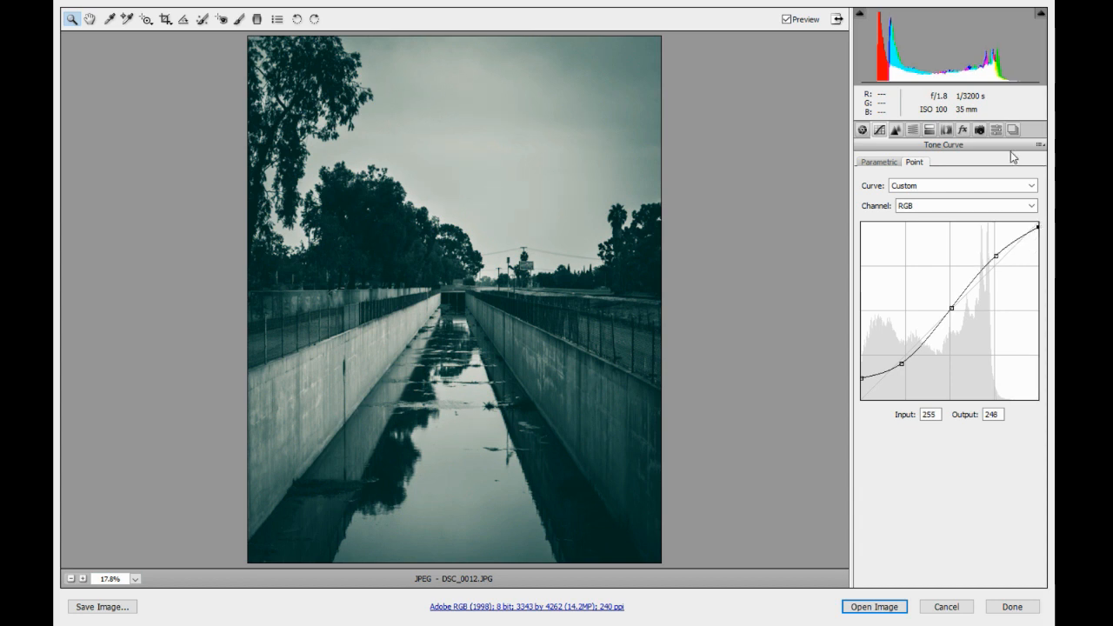
Set the sharpening amount to 27 and the luminance noise reduction to 6.
click(896, 130)
click(893, 178)
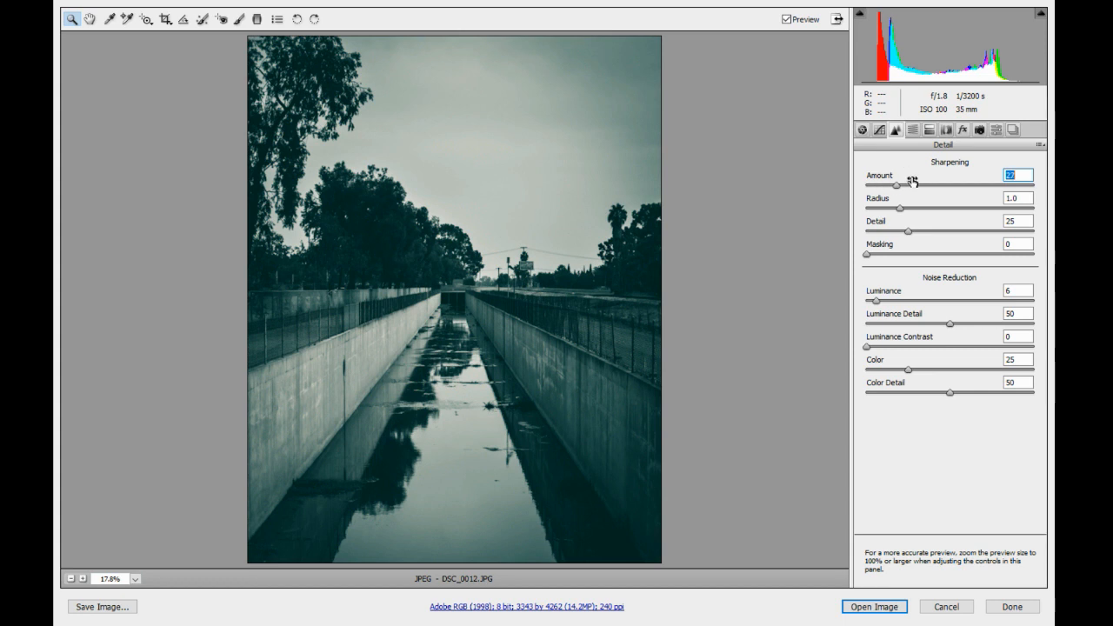
Set the HSL luminance of the Aquas to -23.
click(912, 130)
click(901, 182)
click(945, 183)
drag(912, 317, 930, 316)
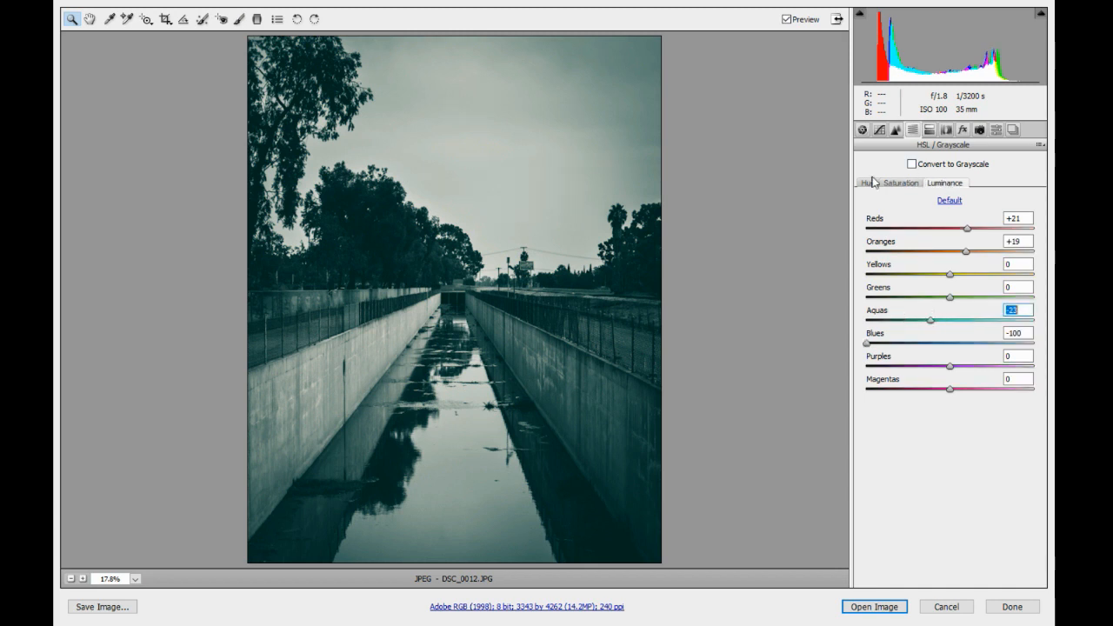
Warm the white balance to a Temperature of +14 and raise the overall Saturation.
click(862, 129)
drag(959, 195, 979, 189)
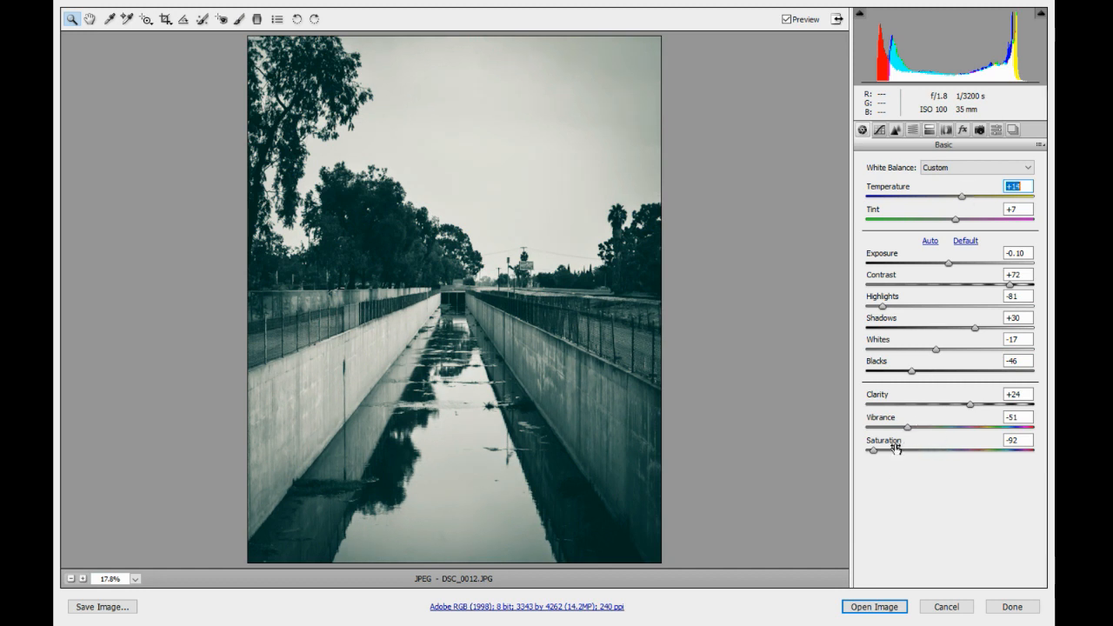
mouse_move(929, 448)
mouse_down()
mouse_move(953, 447)
mouse_move(932, 447)
mouse_move(949, 422)
mouse_move(955, 457)
mouse_move(933, 457)
mouse_up()
In Camera Calibration, set the Red Primary hue to +52 and saturation to -29, and the Blue Primary saturation to -30.
click(979, 130)
drag(964, 297, 1001, 296)
drag(955, 327, 935, 325)
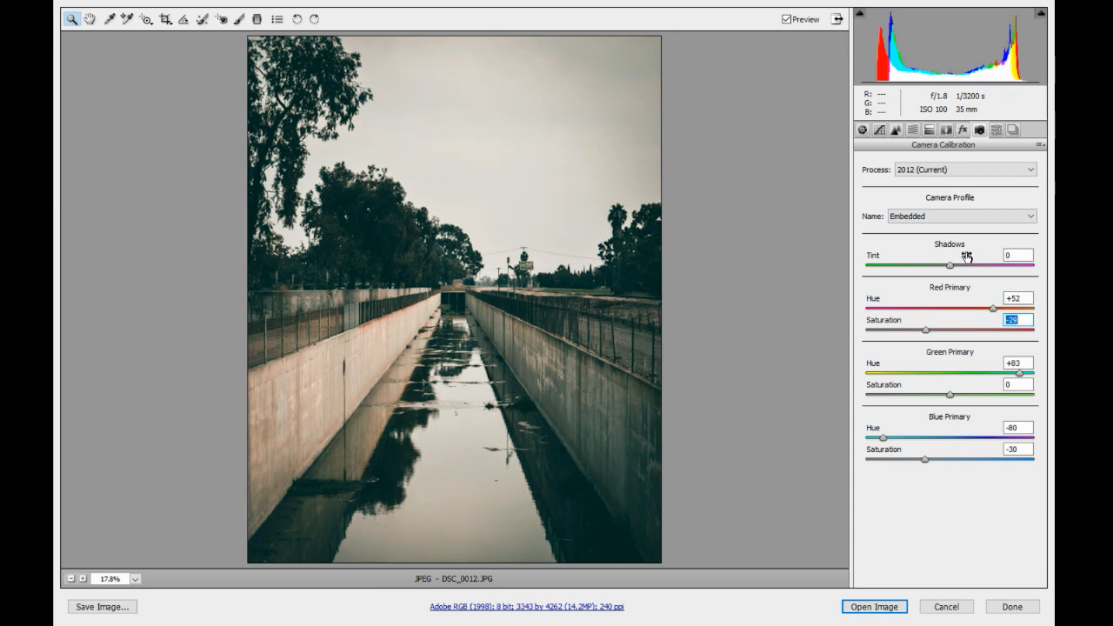
Set Vibrance to -39, Saturation to -4, Blacks to -51, Exposure to -0.25 and Contrast to +60.
drag(918, 430, 939, 456)
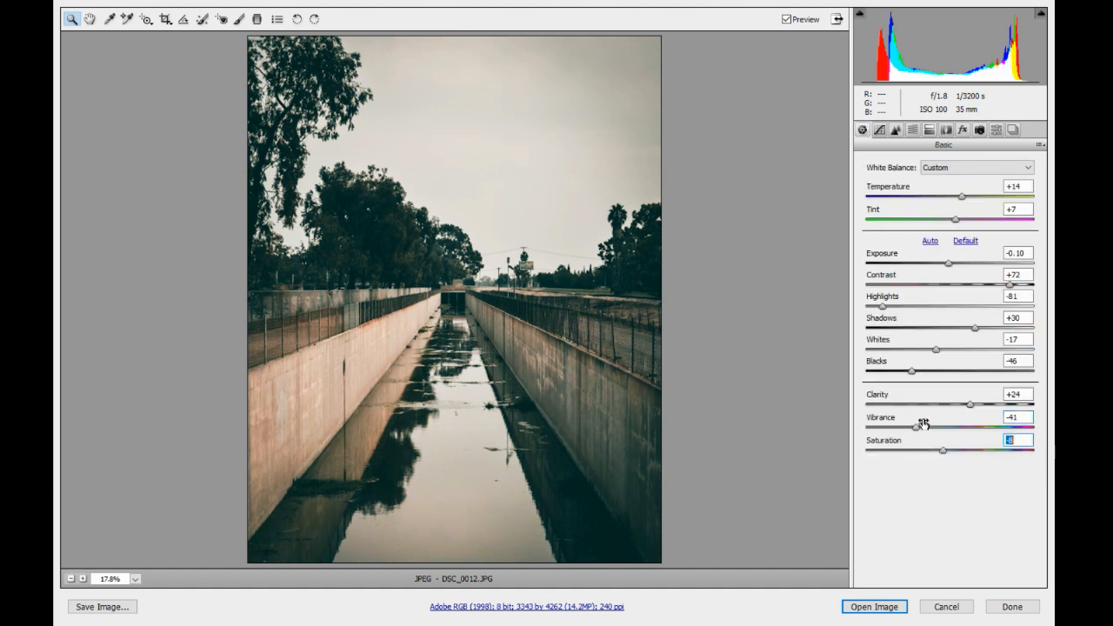
drag(923, 424, 948, 444)
drag(940, 364, 936, 363)
drag(952, 252, 947, 257)
drag(949, 257, 966, 283)
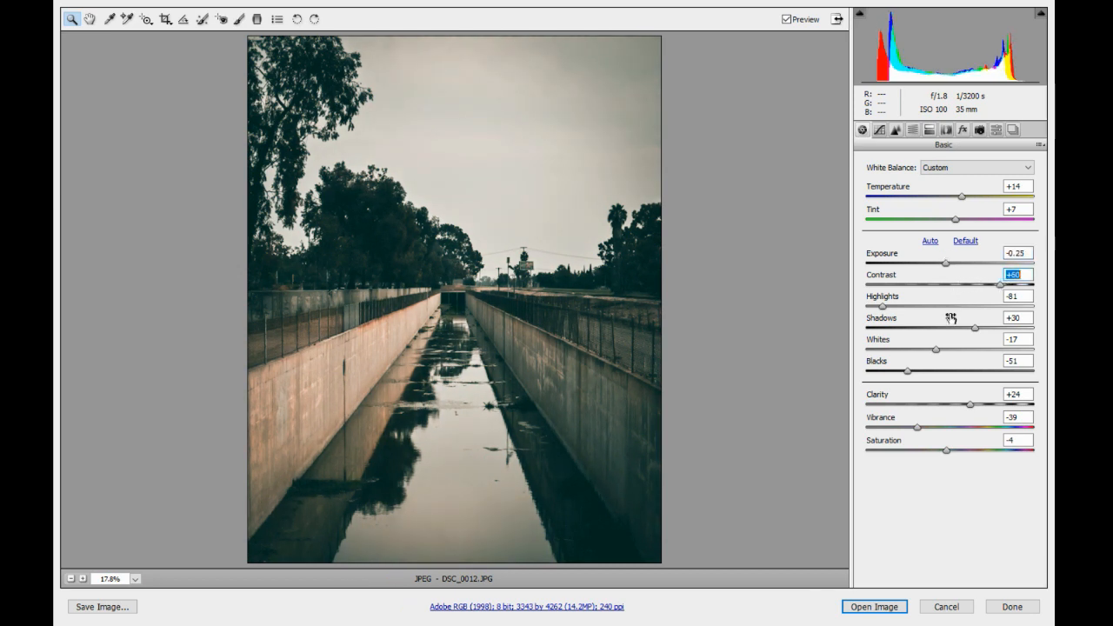
Set Highlights to -100, Shadows to +23, Tint to -10 and Temperature to +5.
drag(907, 302, 894, 302)
drag(974, 325, 974, 324)
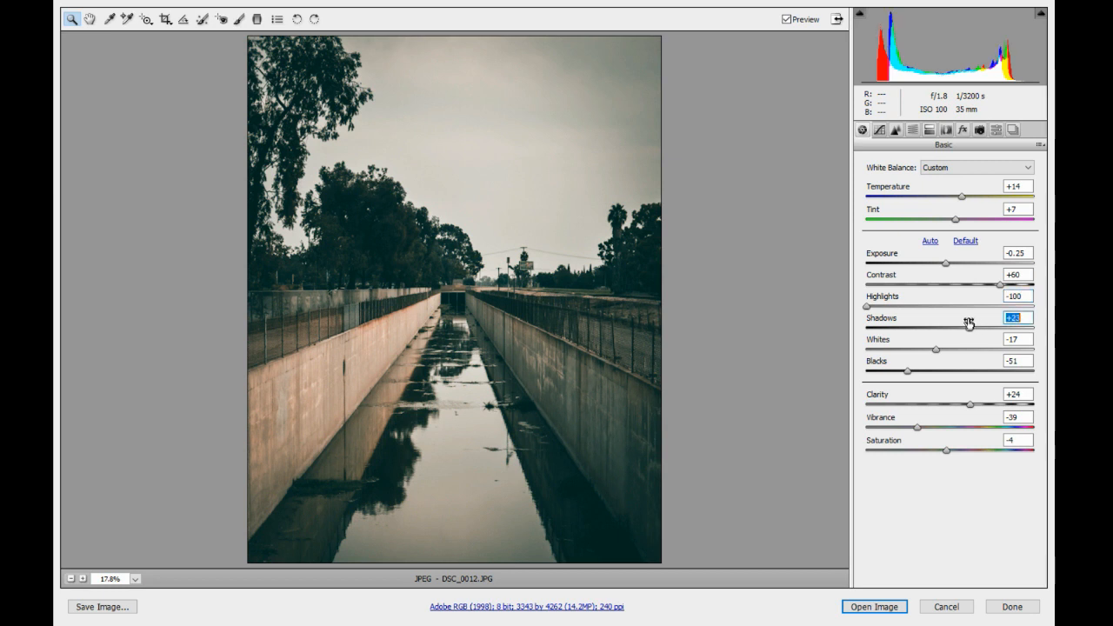
mouse_move(955, 216)
mouse_down()
mouse_move(913, 218)
mouse_move(948, 216)
mouse_up()
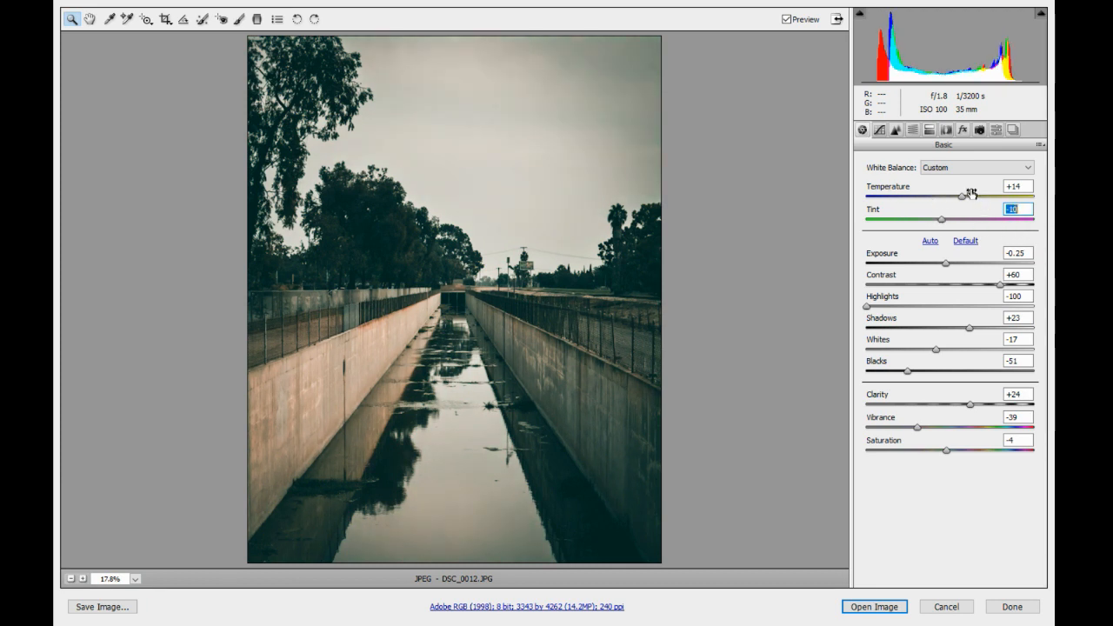
mouse_move(956, 193)
mouse_down()
mouse_move(940, 191)
mouse_move(950, 188)
mouse_up()
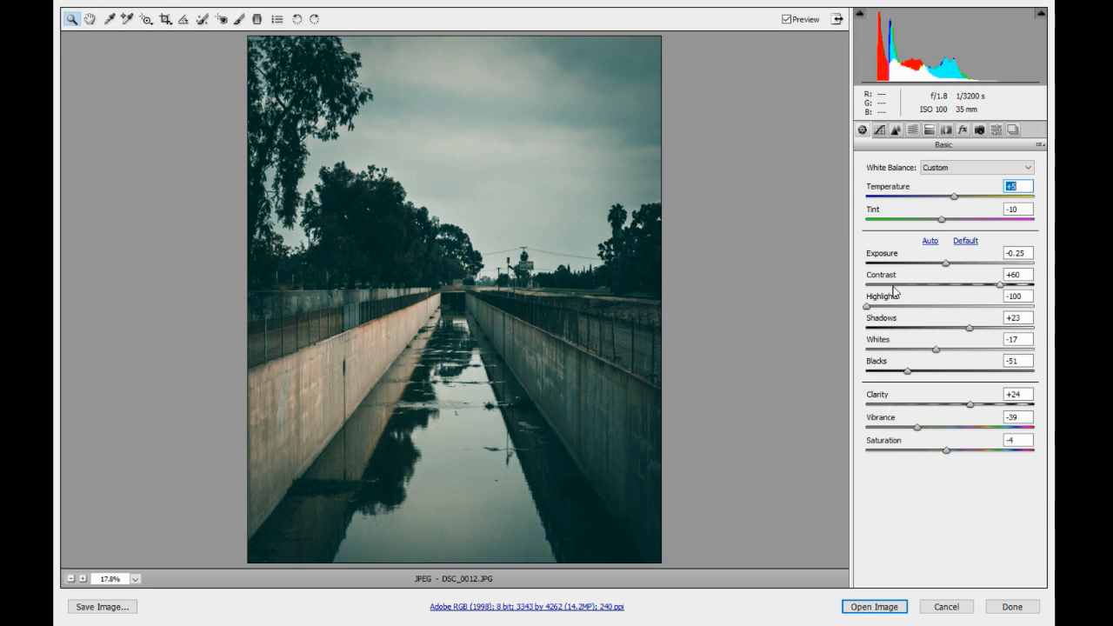
click(948, 130)
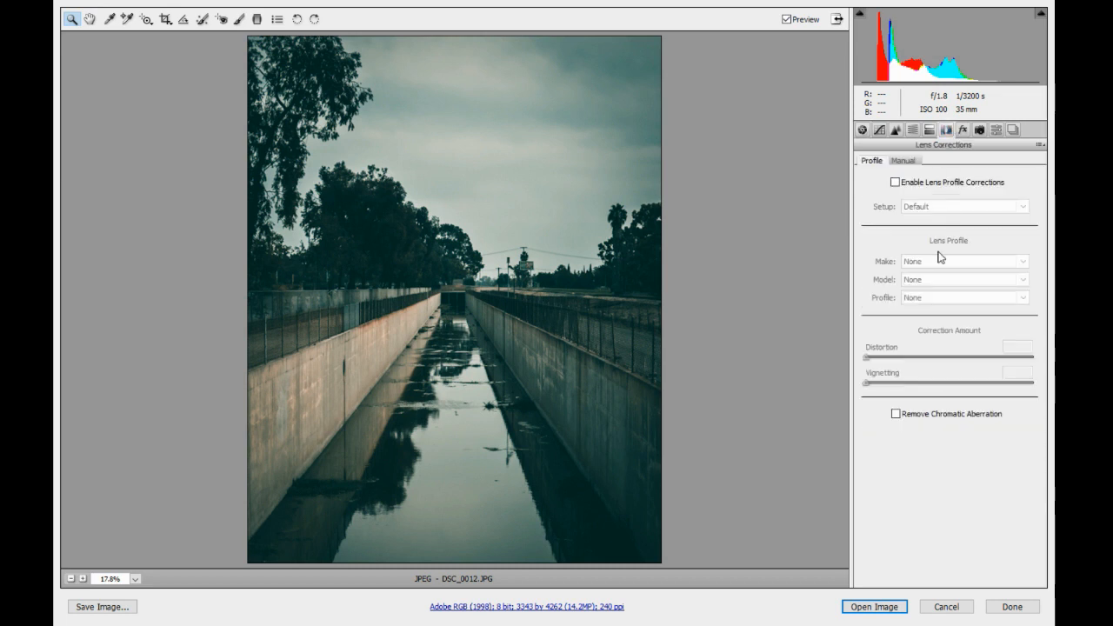
click(902, 161)
click(873, 161)
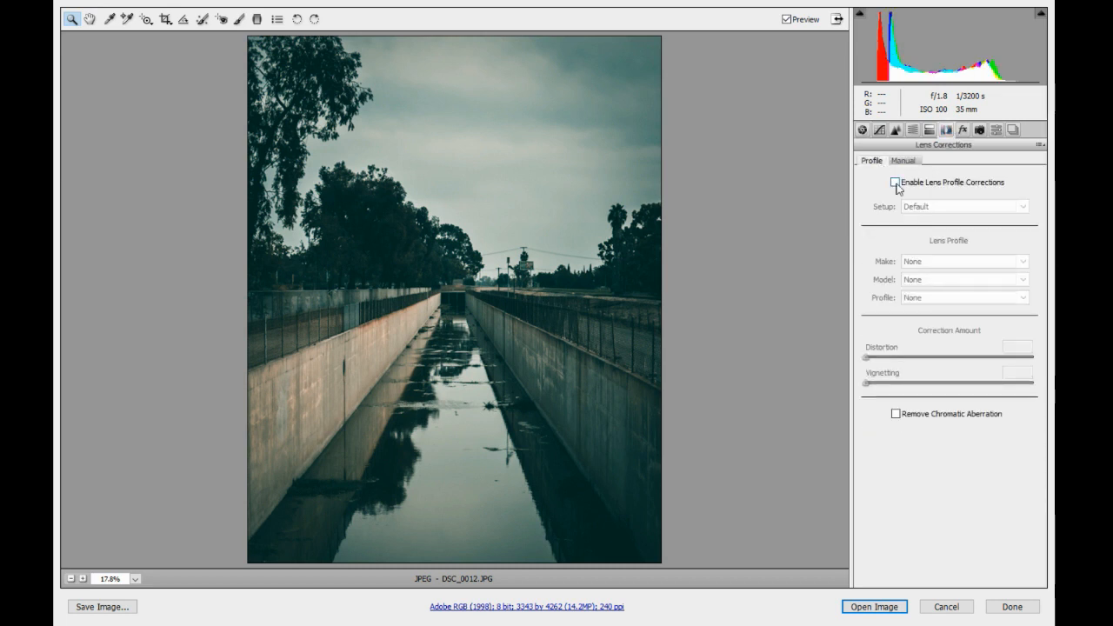
In Camera Calibration, set Blue Primary saturation to -5, Red Primary hue to +100 and saturation to -10, and Shadows Tint to -8.
click(980, 129)
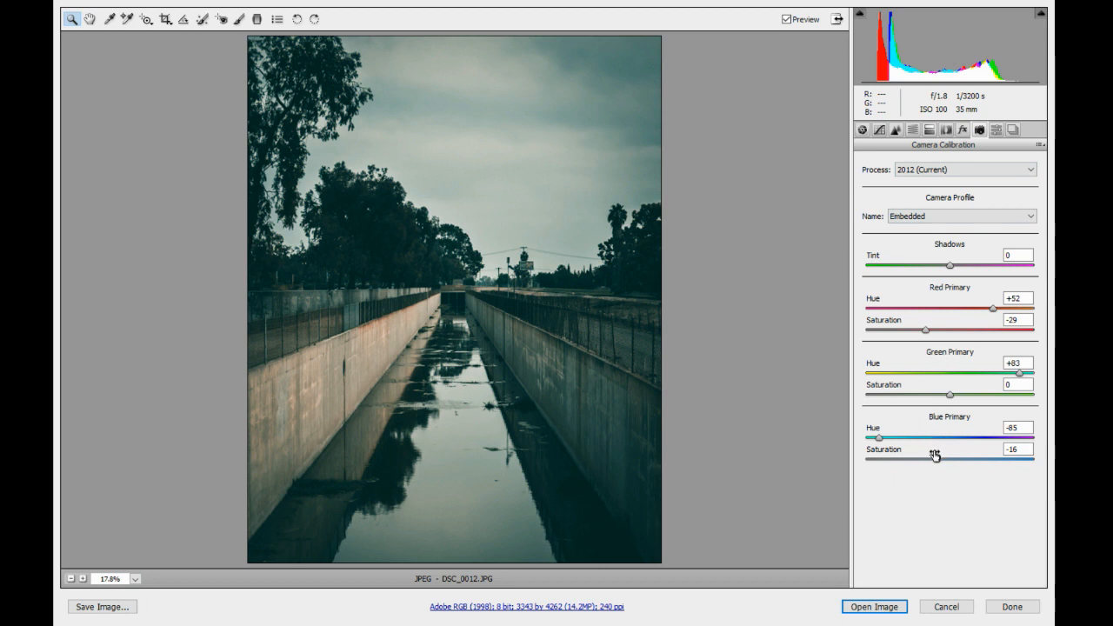
drag(938, 455, 942, 456)
drag(998, 304, 1033, 305)
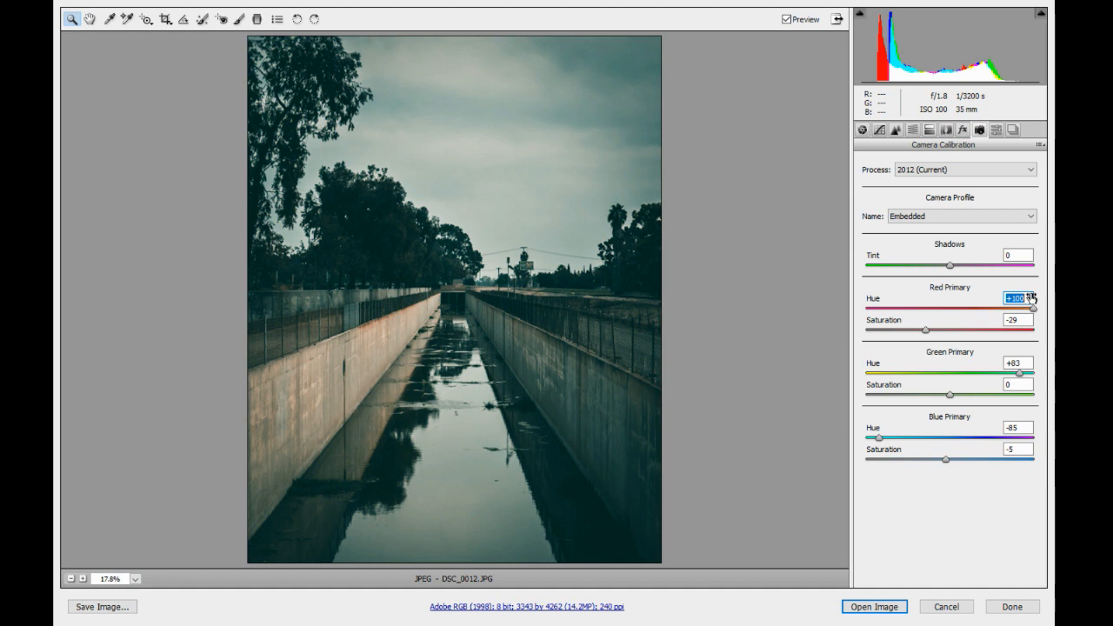
click(935, 321)
drag(936, 321, 946, 321)
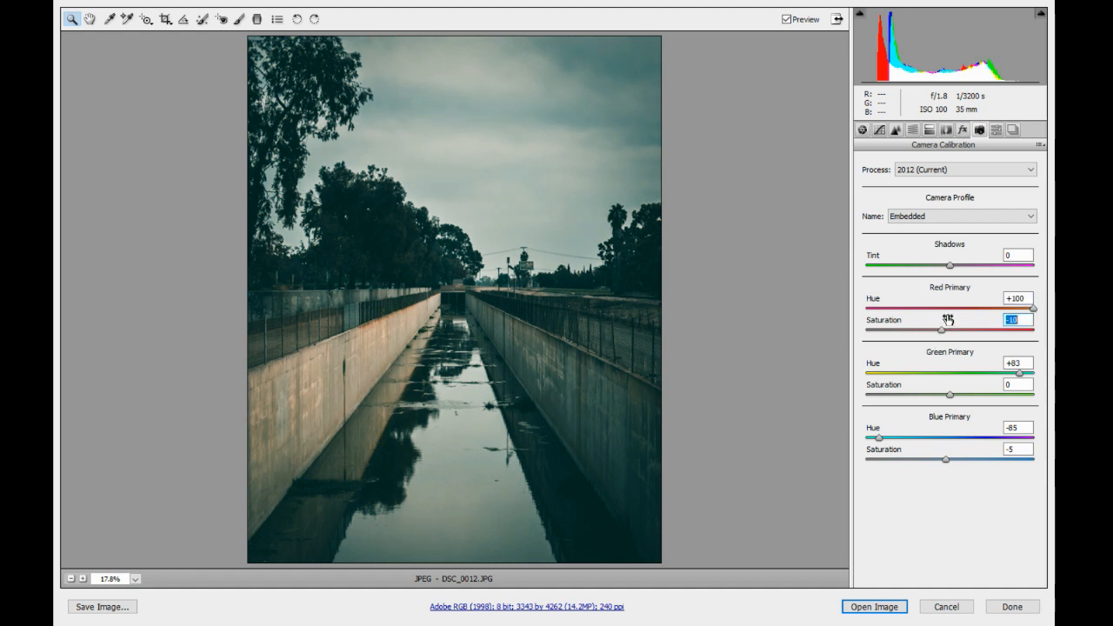
drag(950, 261, 945, 261)
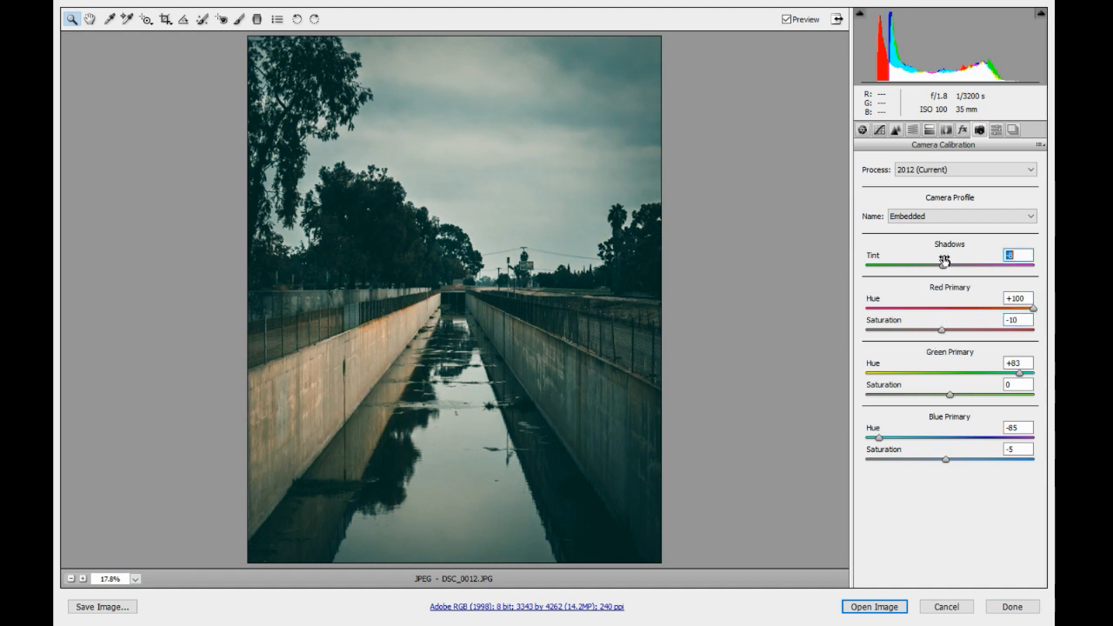
Open the graded photo in Photoshop for layer editing and duplicate its Background layer.
click(866, 606)
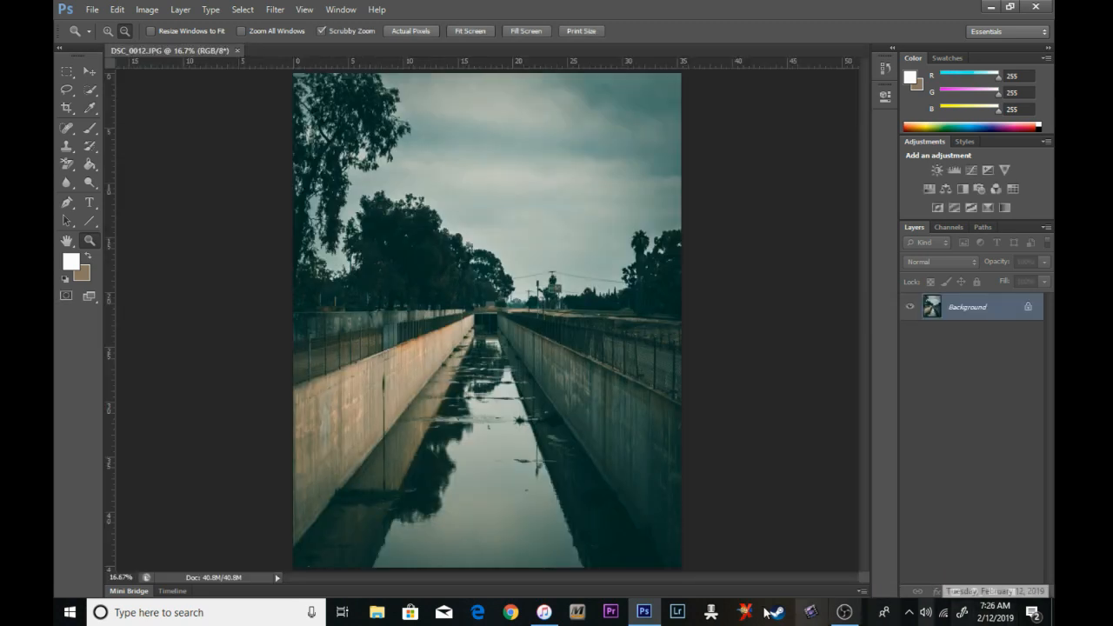
right_click(969, 309)
click(956, 340)
click(659, 193)
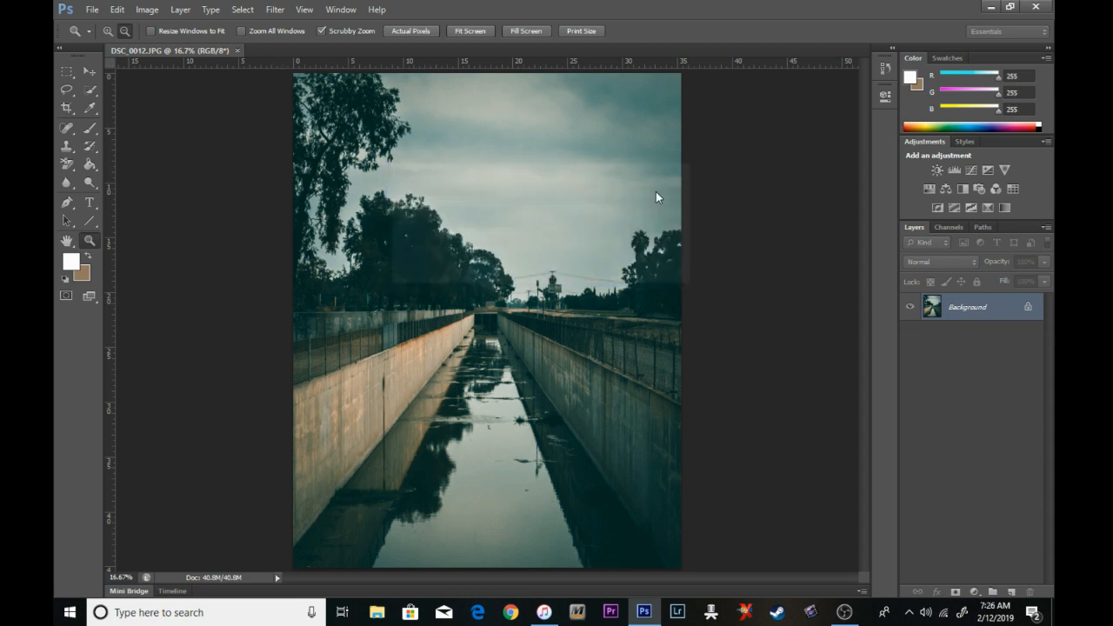
Desaturate the Background copy layer and convert it for smart filters.
click(147, 9)
mouse_move(209, 44)
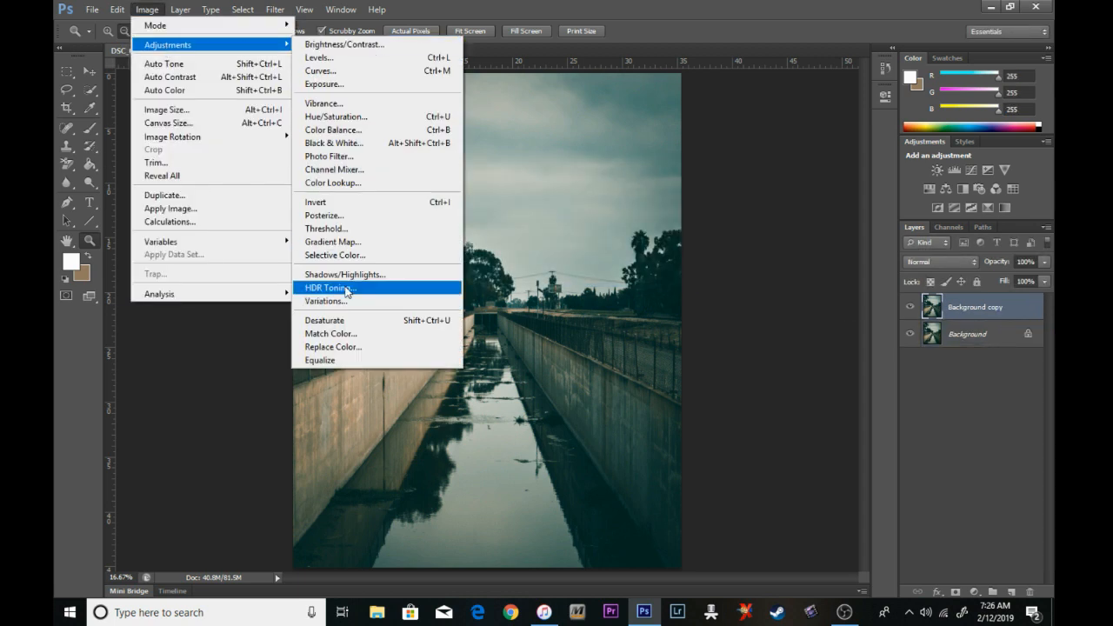
click(324, 320)
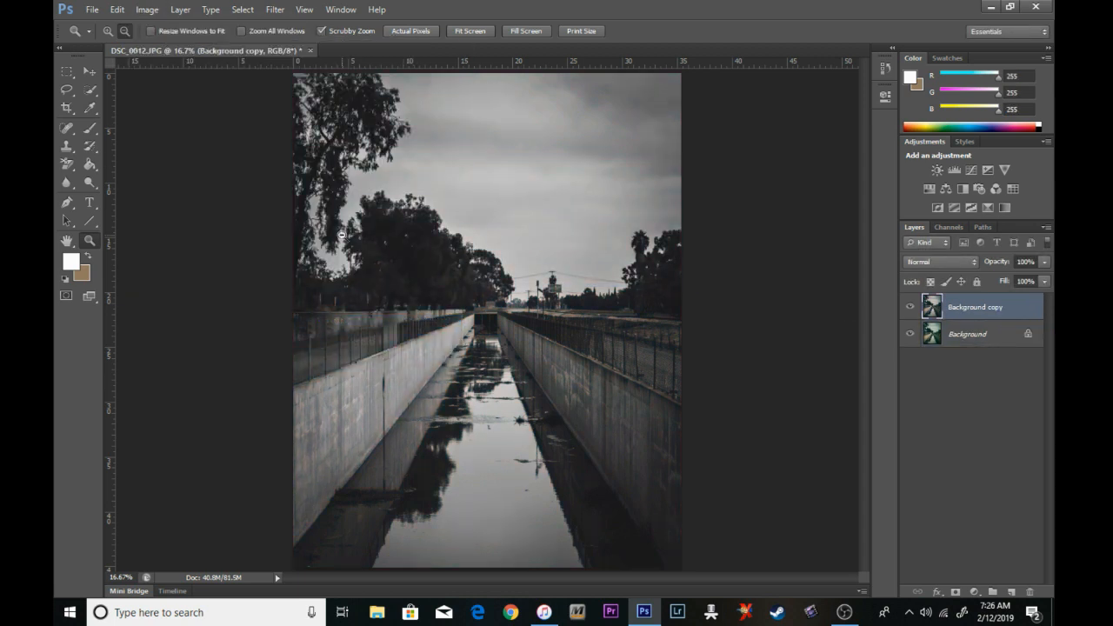
click(279, 10)
click(287, 43)
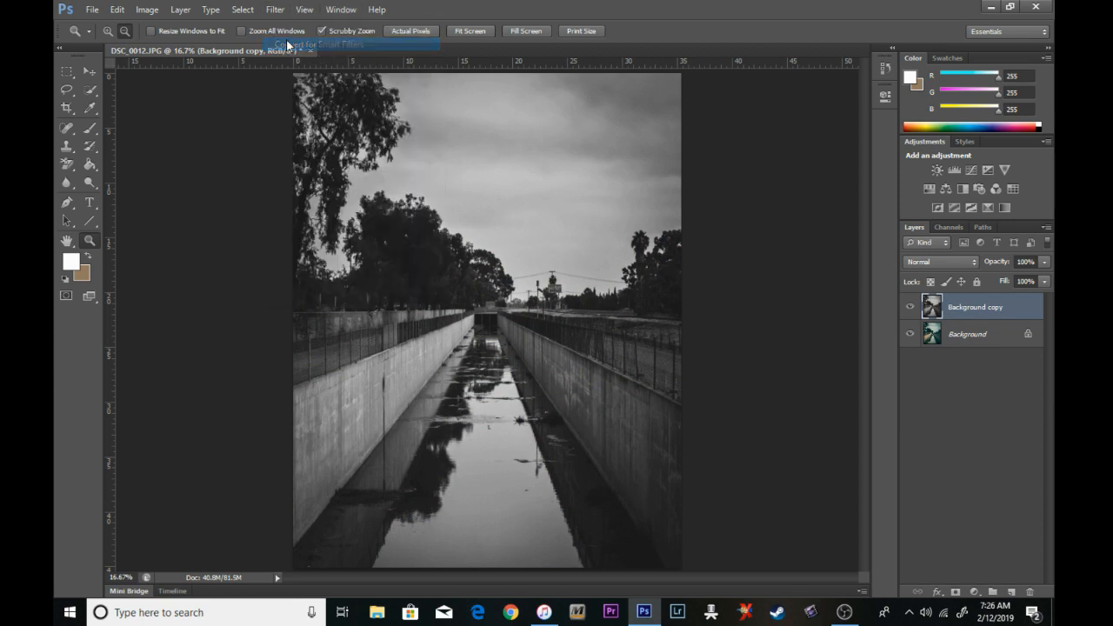
Apply a High Pass filter with a 3.5 pixel radius to the desaturated copy and set its blend mode to Overlay.
click(274, 10)
mouse_move(330, 255)
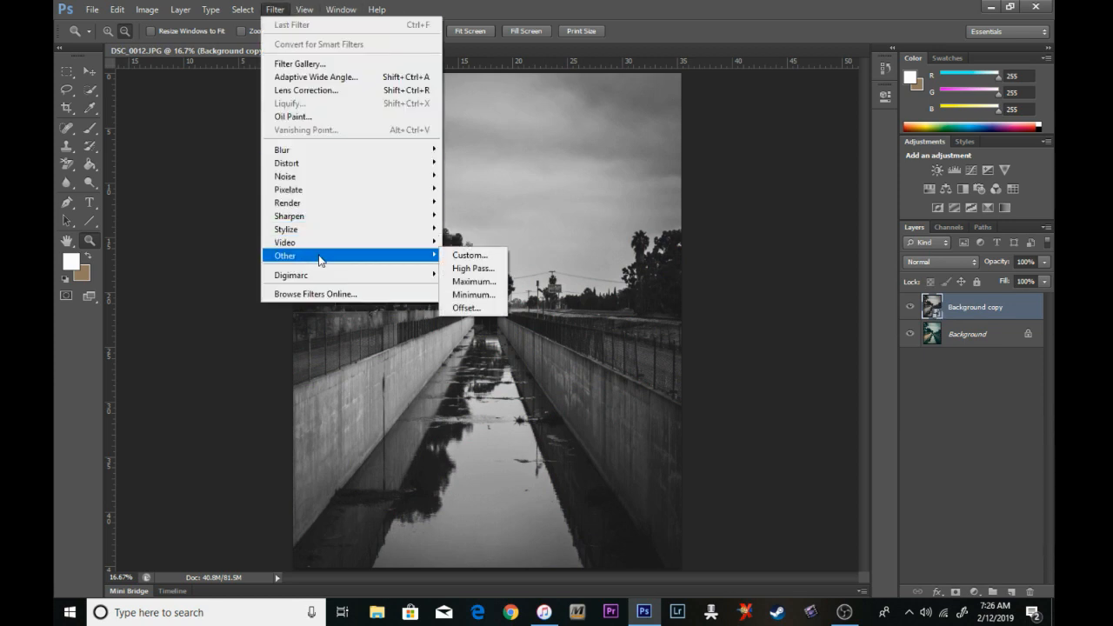
click(471, 268)
drag(216, 396, 207, 396)
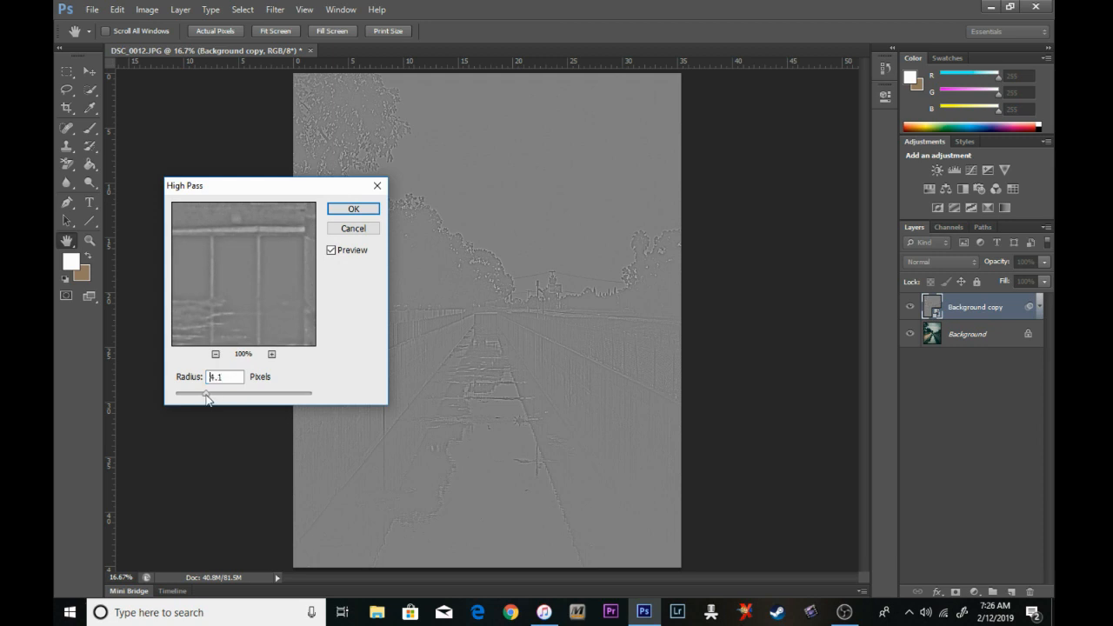
click(353, 209)
key(z)
click(960, 263)
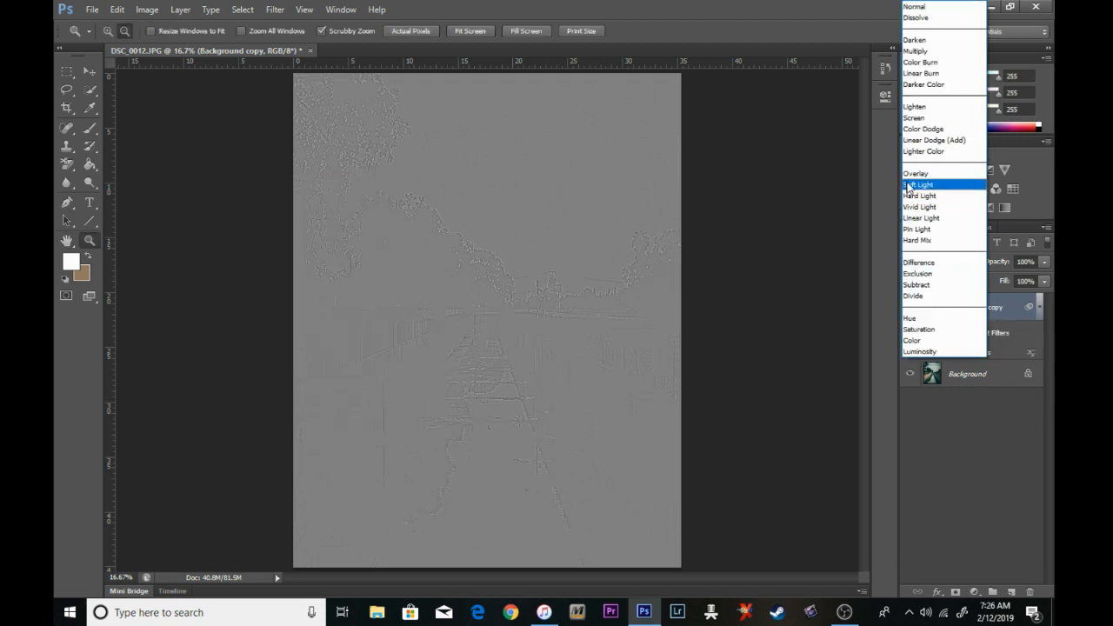
click(938, 179)
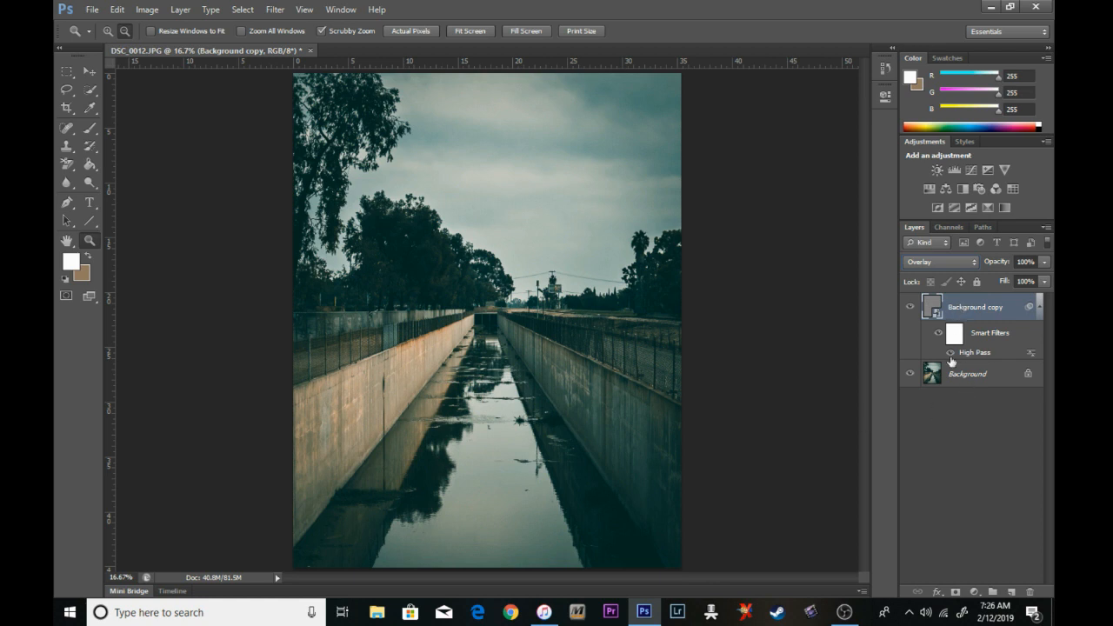
Add a black mask to the High Pass layer and paint sharpening back over parts of the canal with a soft 370 px white brush.
alt+click(956, 591)
click(89, 128)
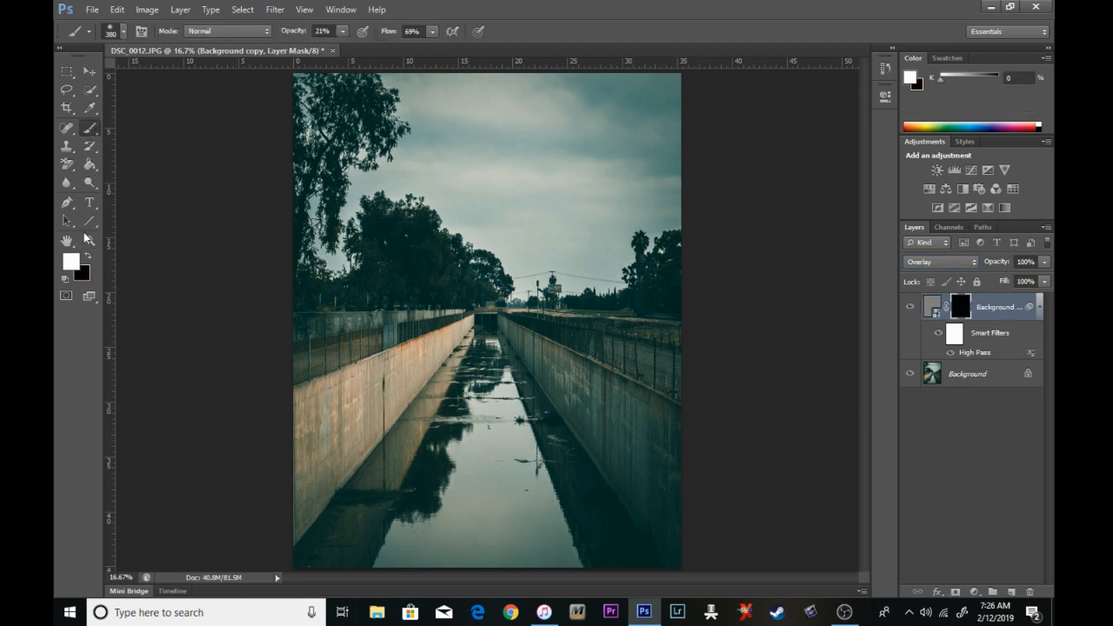
right_click(357, 435)
drag(488, 446, 486, 445)
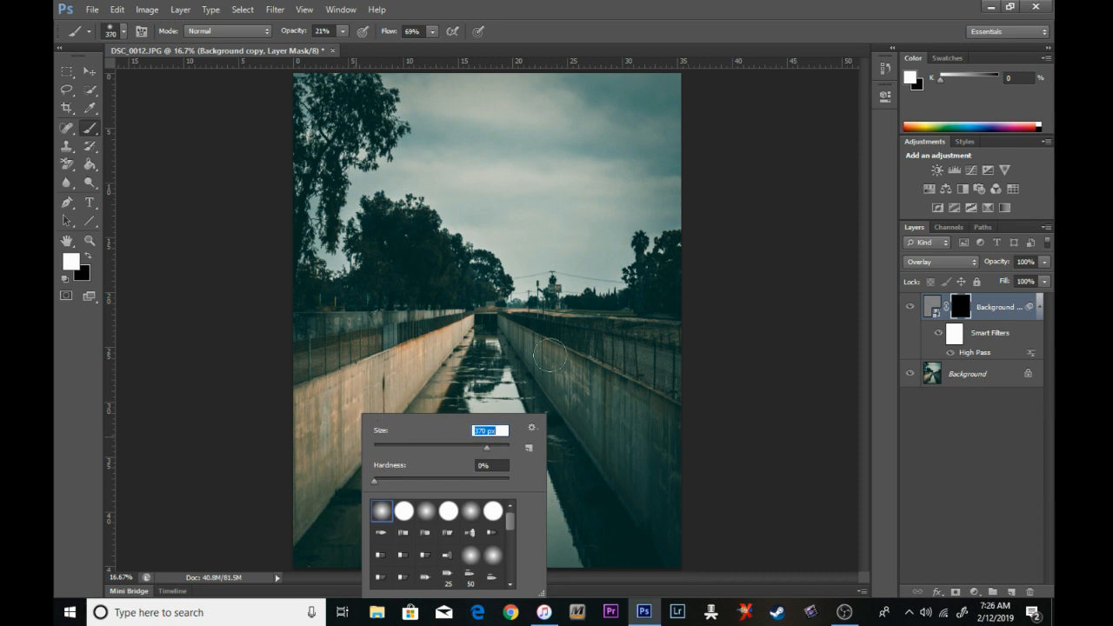
key(Return)
key(Return)
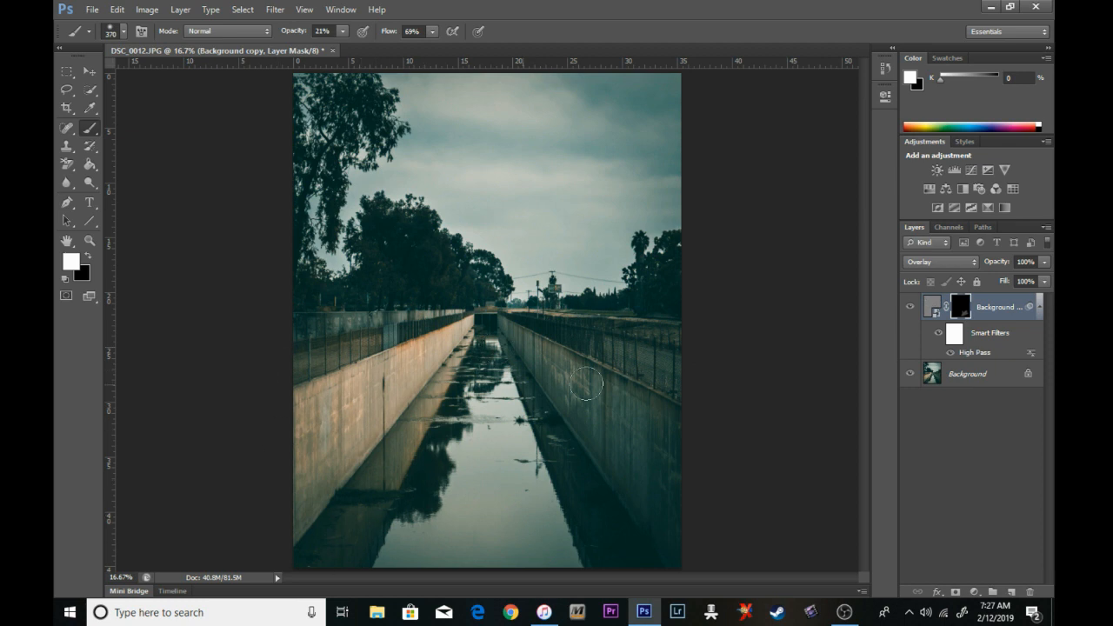
double_click(974, 353)
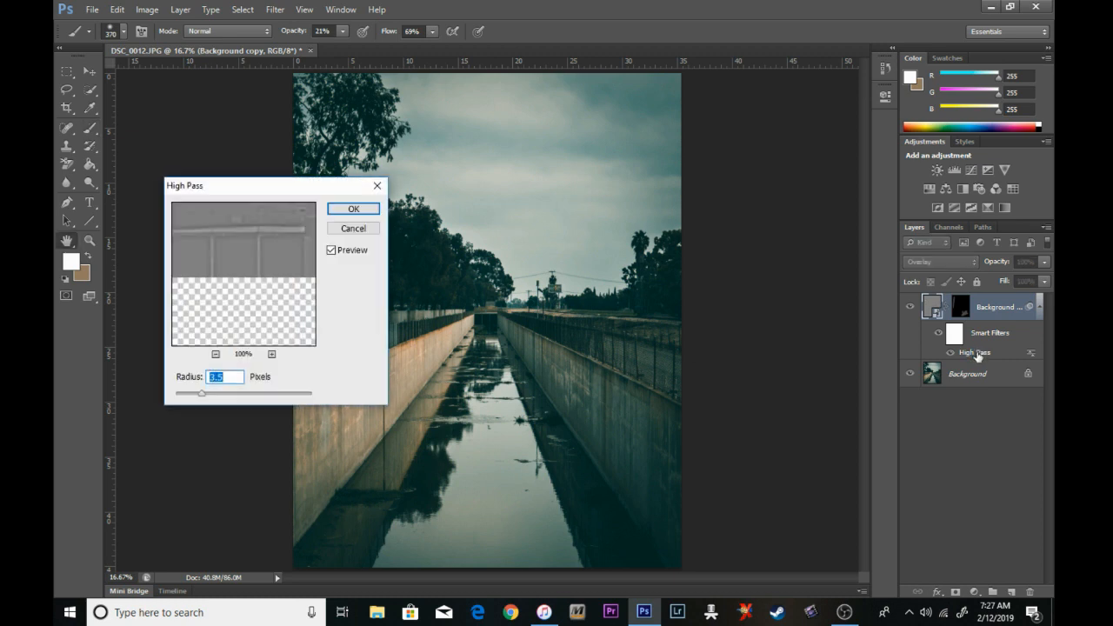
click(353, 228)
click(963, 311)
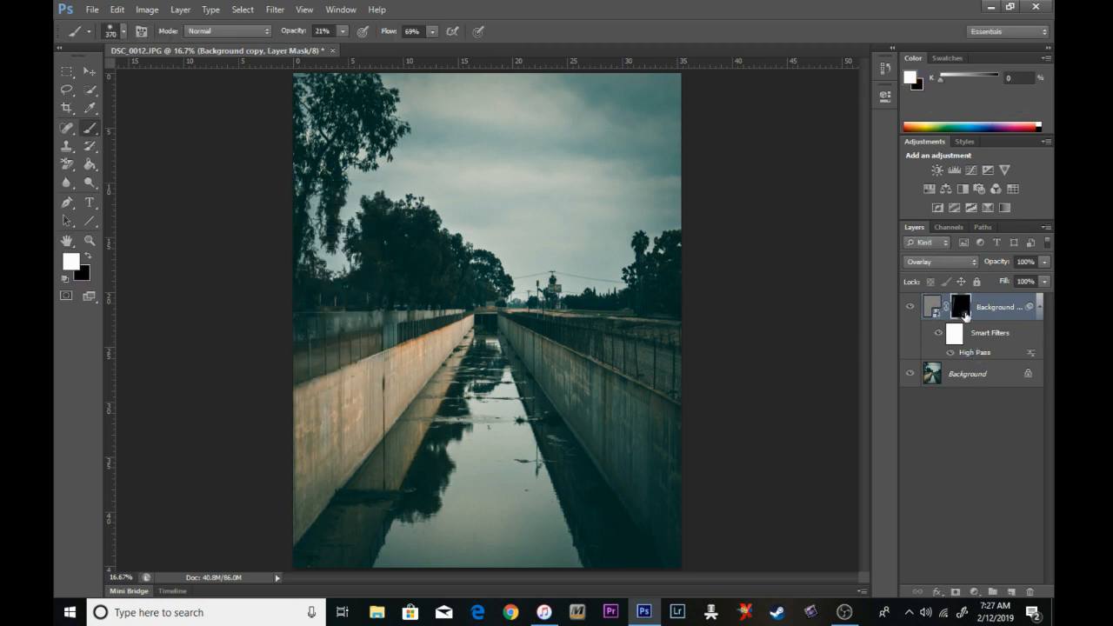
double_click(974, 352)
drag(205, 399, 219, 393)
click(353, 227)
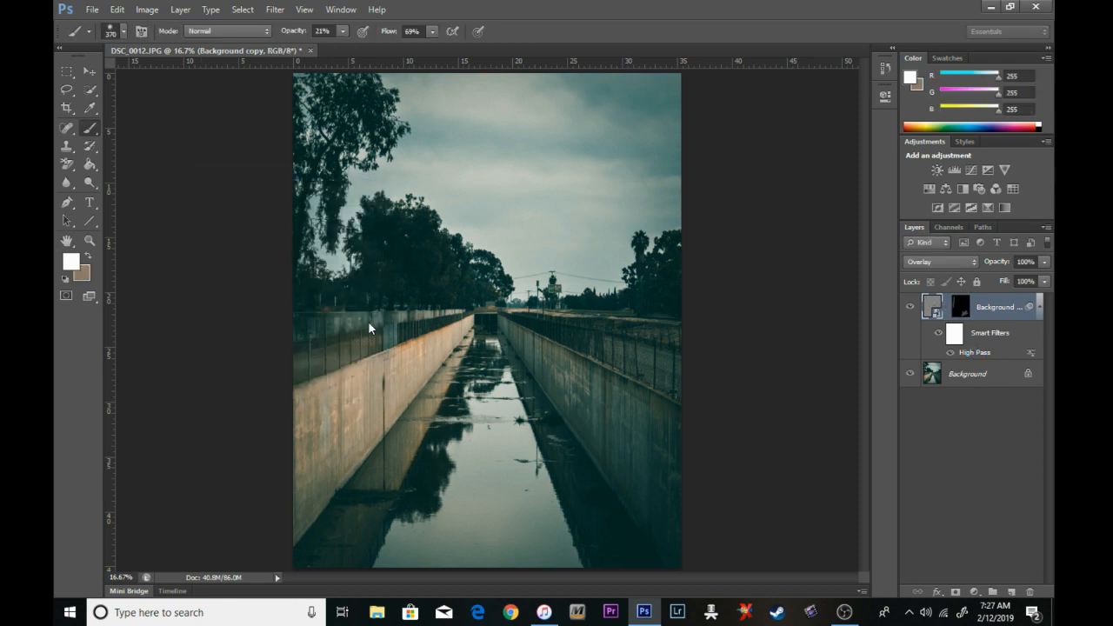
Duplicate the original Background layer again, beneath the High Pass layer.
click(957, 376)
right_click(956, 376)
click(971, 390)
key(Return)
Add a Hue/Saturation adjustment layer above the new Background copy, blended in Color Burn with Fill at 6%.
click(974, 591)
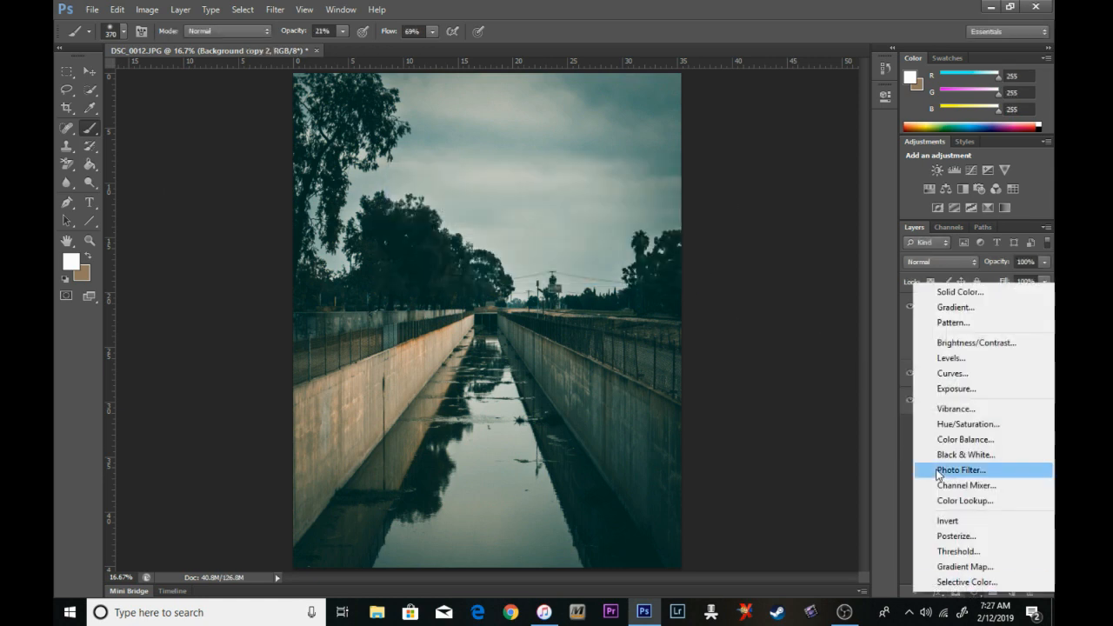
click(953, 423)
click(845, 87)
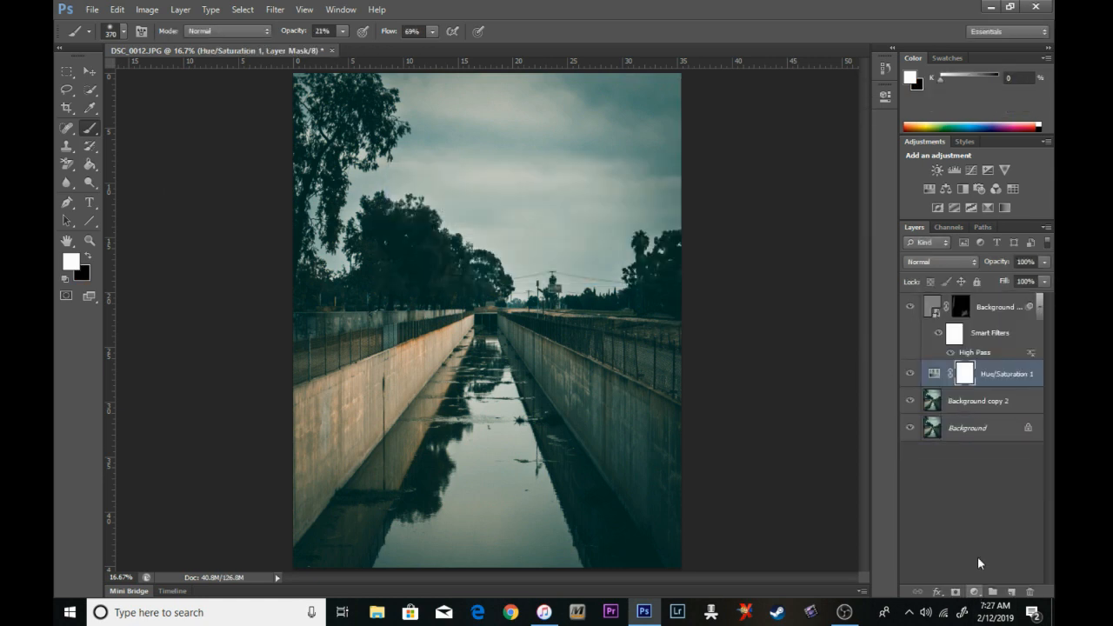
click(939, 259)
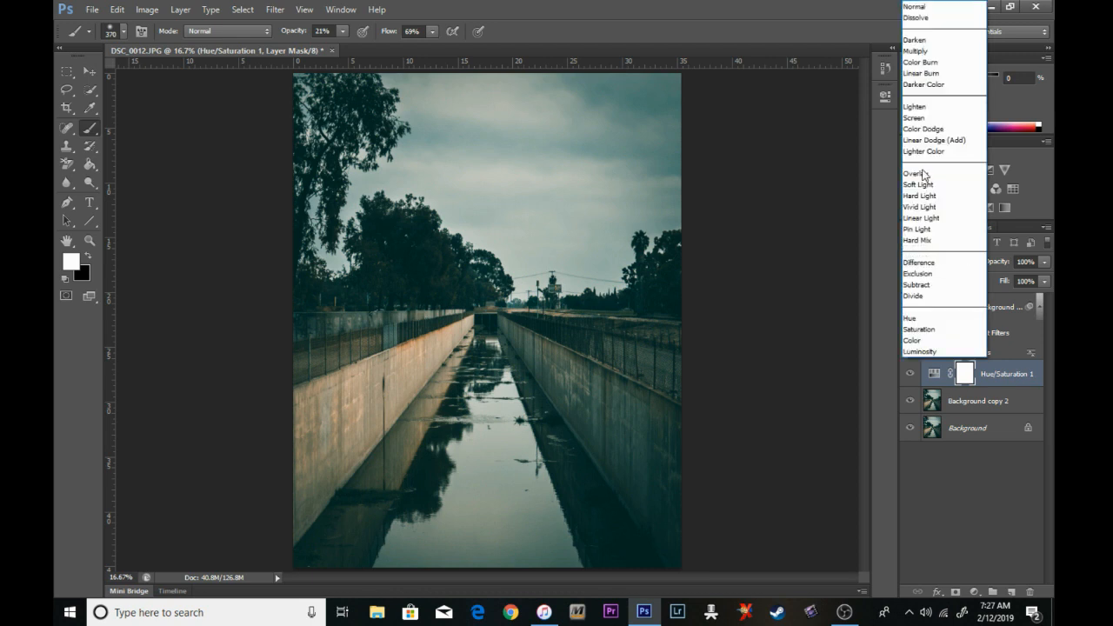
click(923, 65)
click(1044, 284)
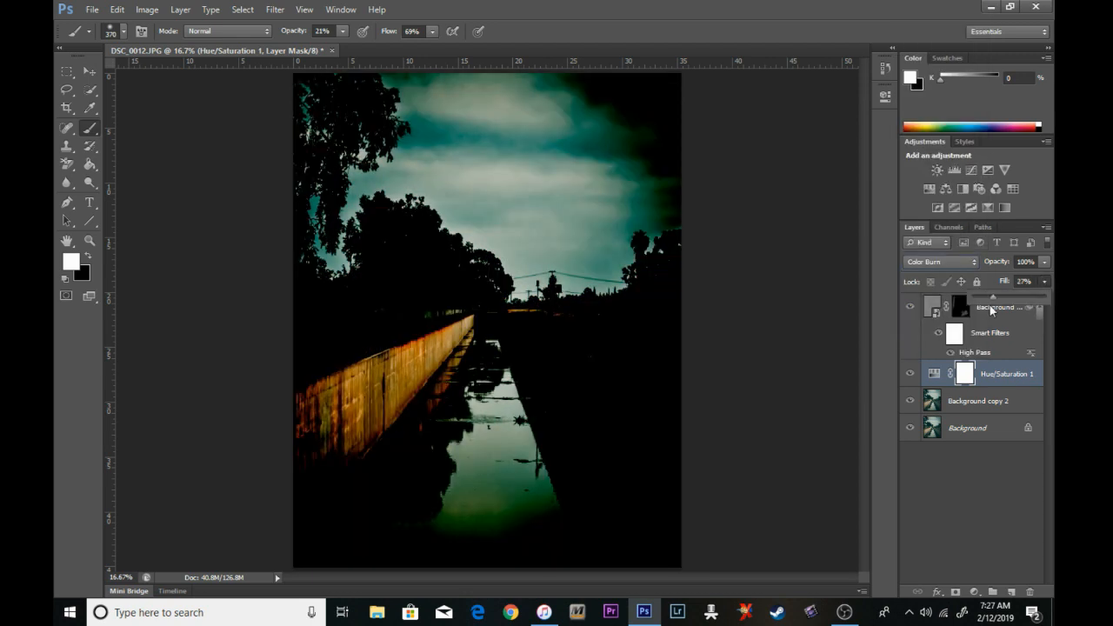
drag(991, 310, 980, 306)
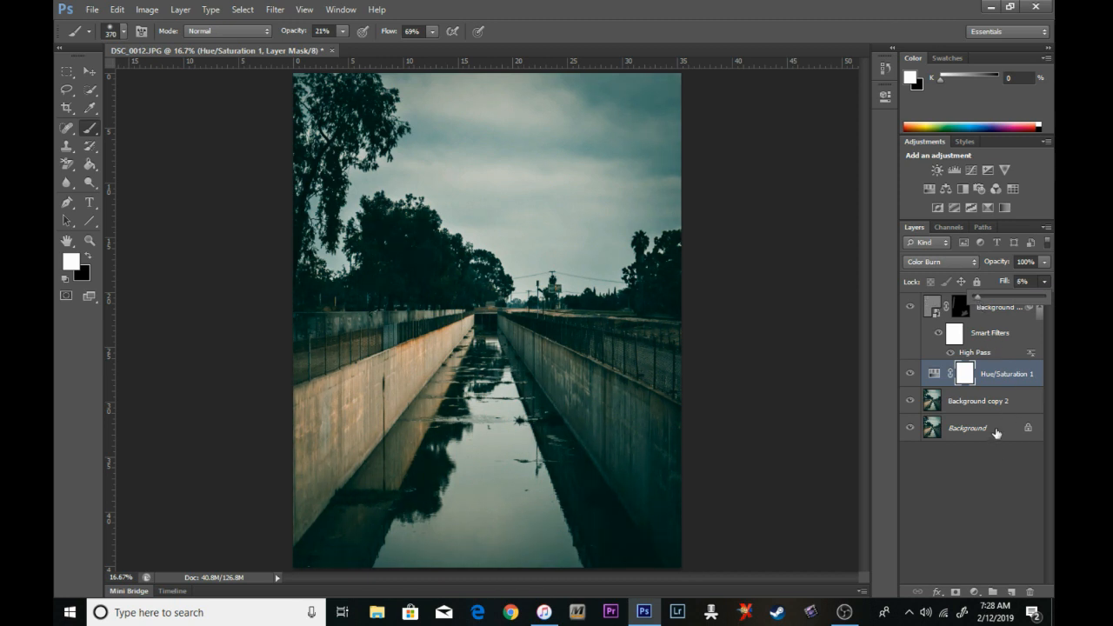
Add a second Hue/Saturation adjustment layer directly above Background copy 2, blended in Color Dodge with Fill at 8%.
click(997, 432)
click(999, 407)
click(975, 591)
click(966, 428)
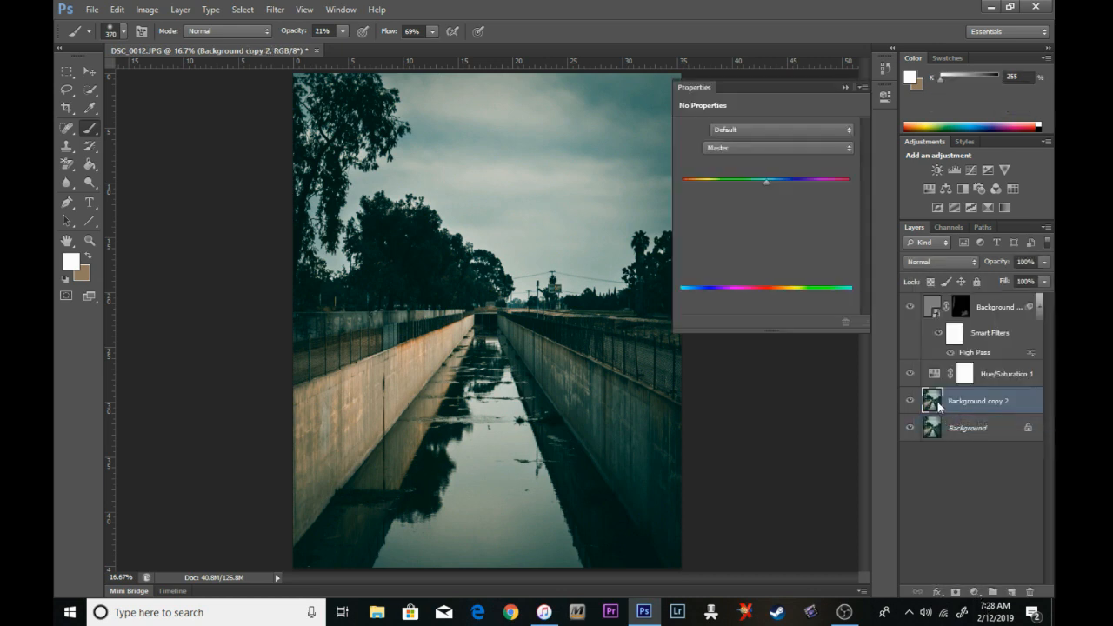
click(845, 87)
click(942, 261)
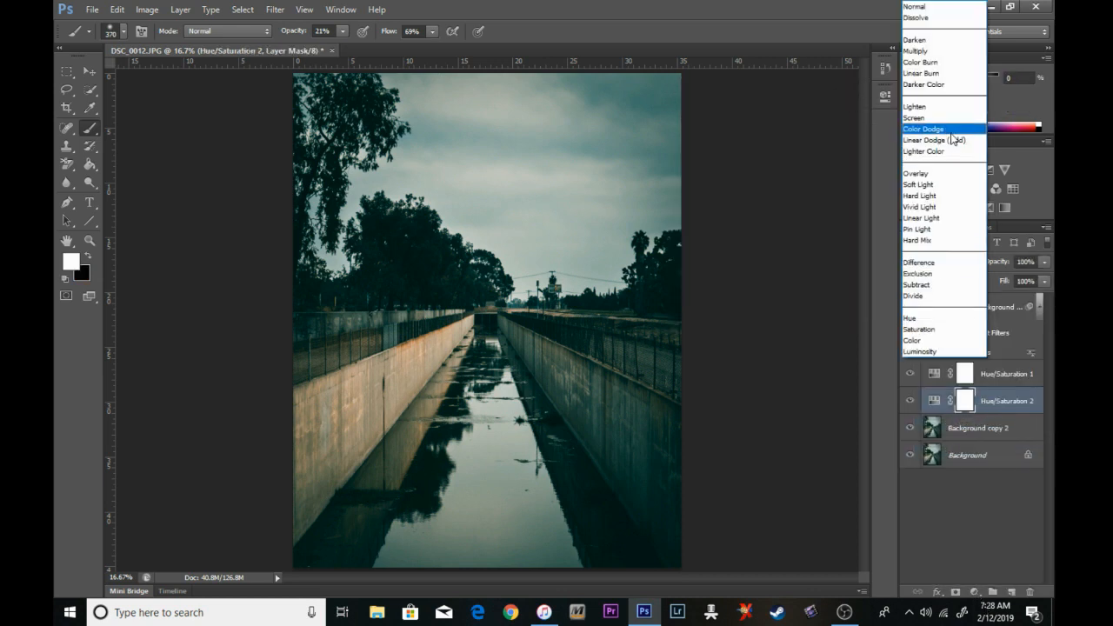
click(953, 130)
drag(1043, 283, 977, 306)
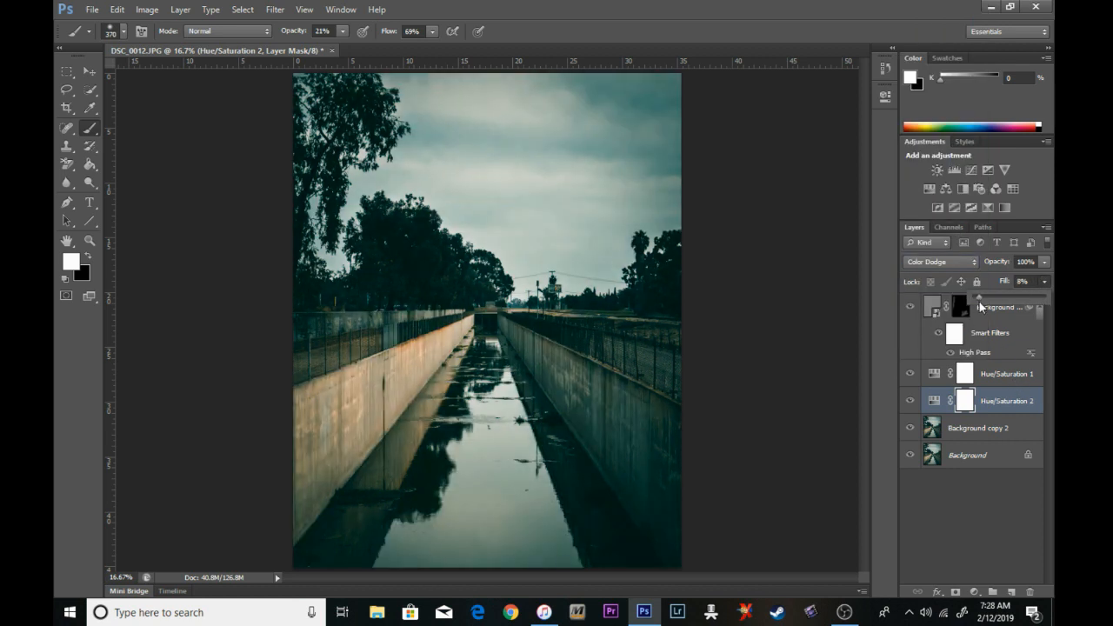
Increase the saturation in both the Color Dodge and the Color Burn Hue/Saturation adjustment layers.
double_click(934, 400)
drag(768, 216, 874, 216)
click(936, 380)
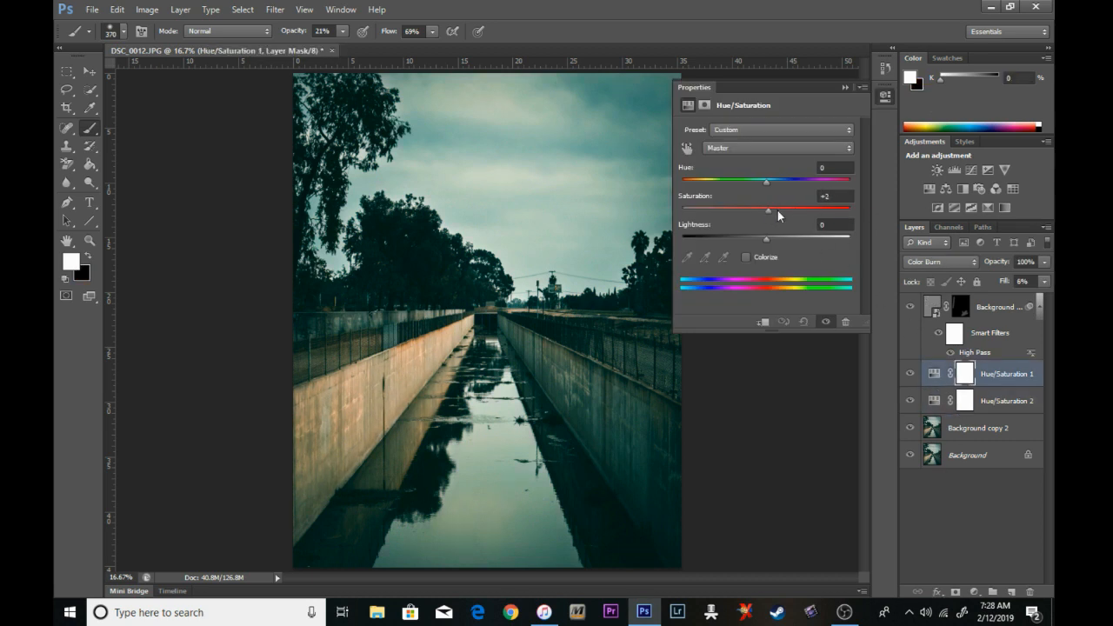
click(844, 87)
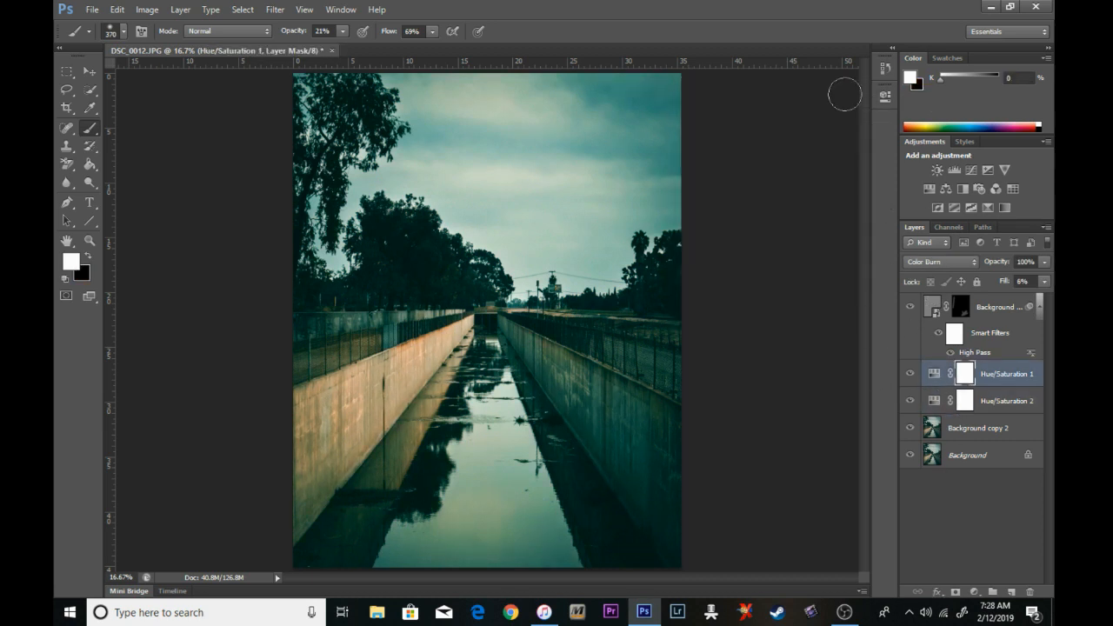
Add a Color Lookup adjustment layer directly above the original Background and open the file chooser for a 3D LUT.
click(972, 466)
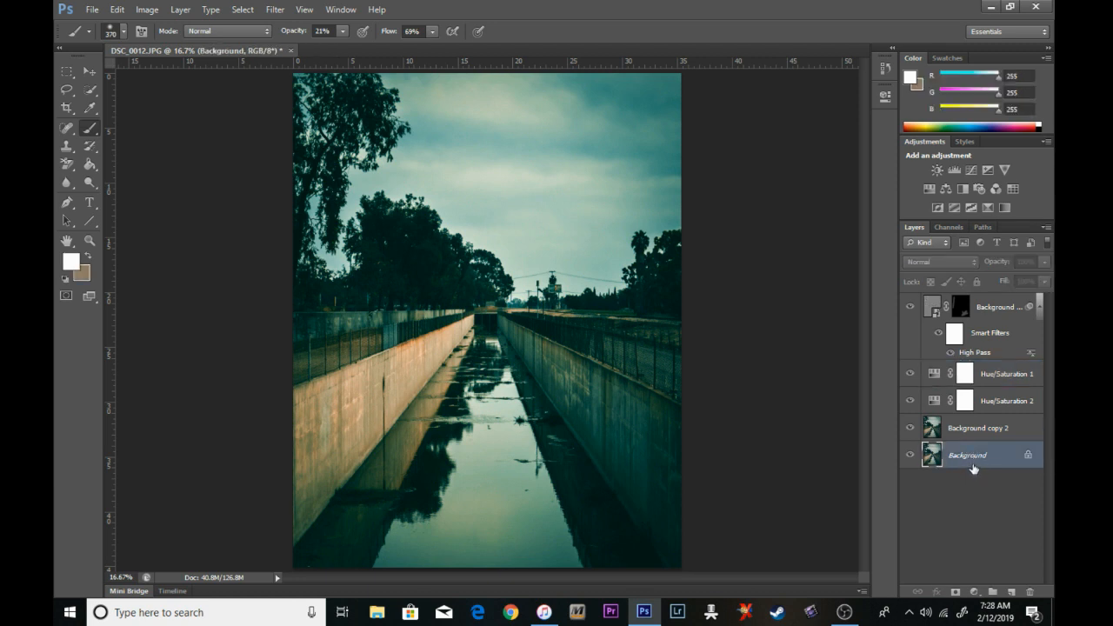
click(1013, 188)
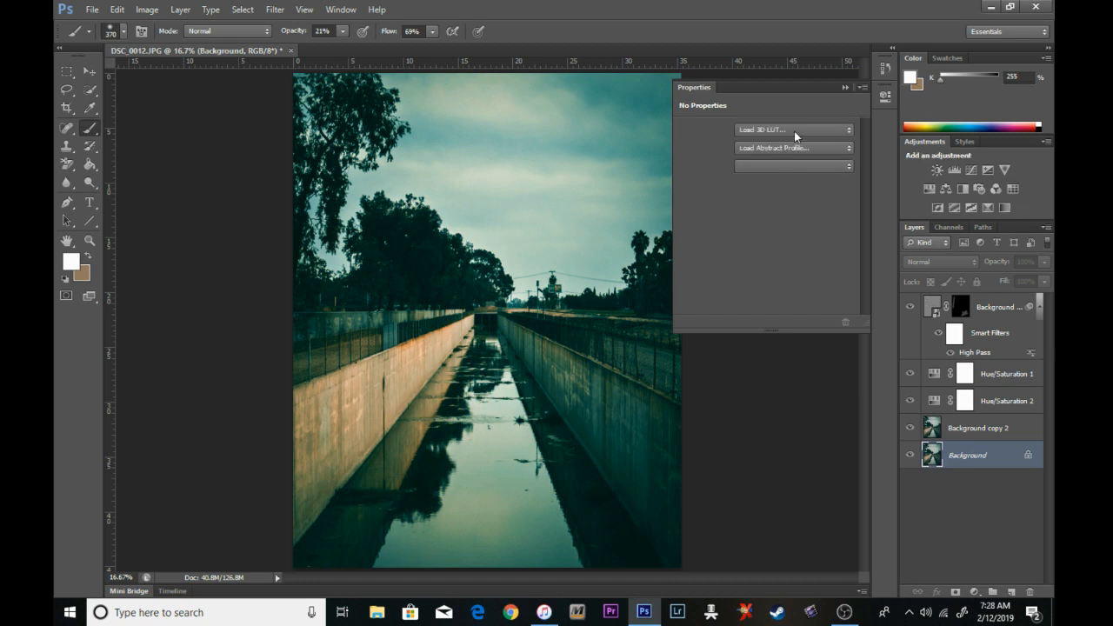
click(793, 130)
click(787, 144)
Browse from the 2017 folder to the PS COLOR GRADE PSD folder inside Saved Pictures.
click(414, 114)
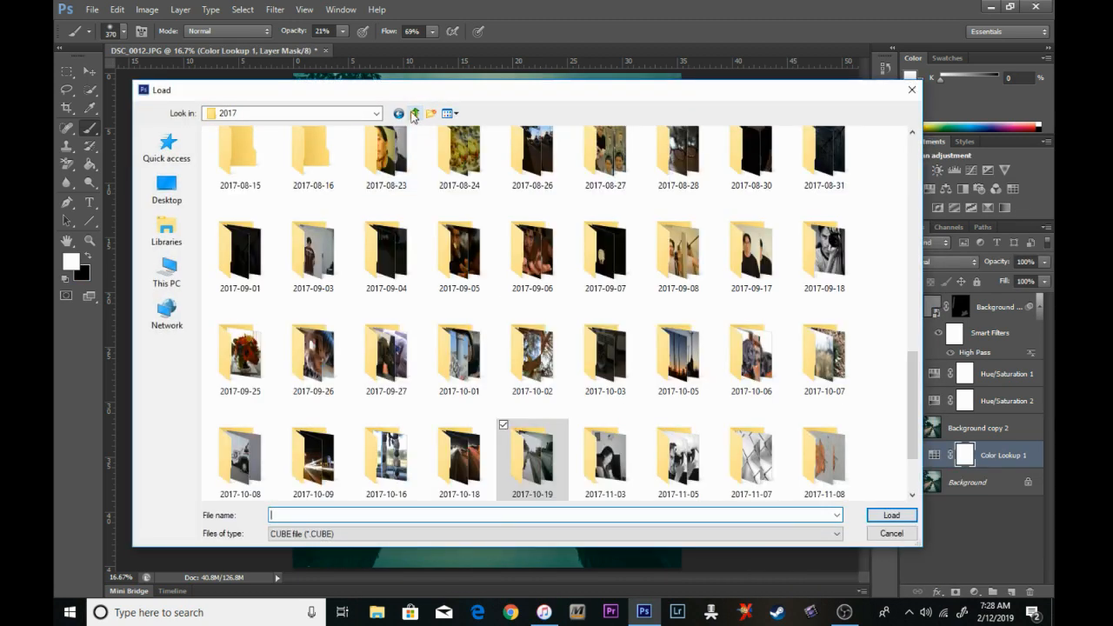
drag(912, 394, 913, 193)
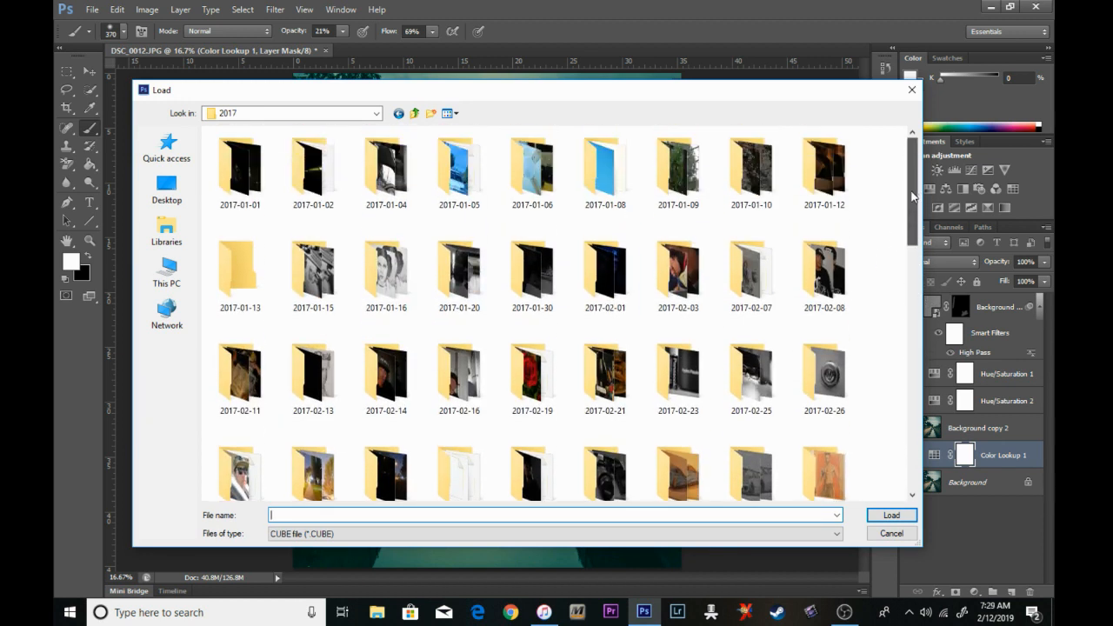
click(414, 114)
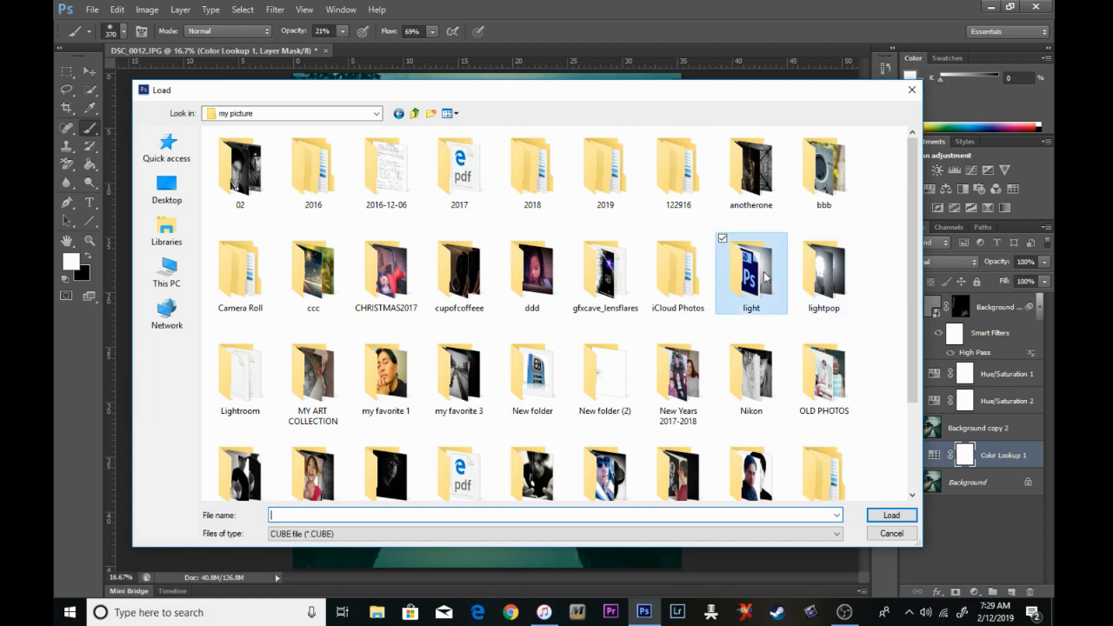
double_click(752, 273)
click(414, 114)
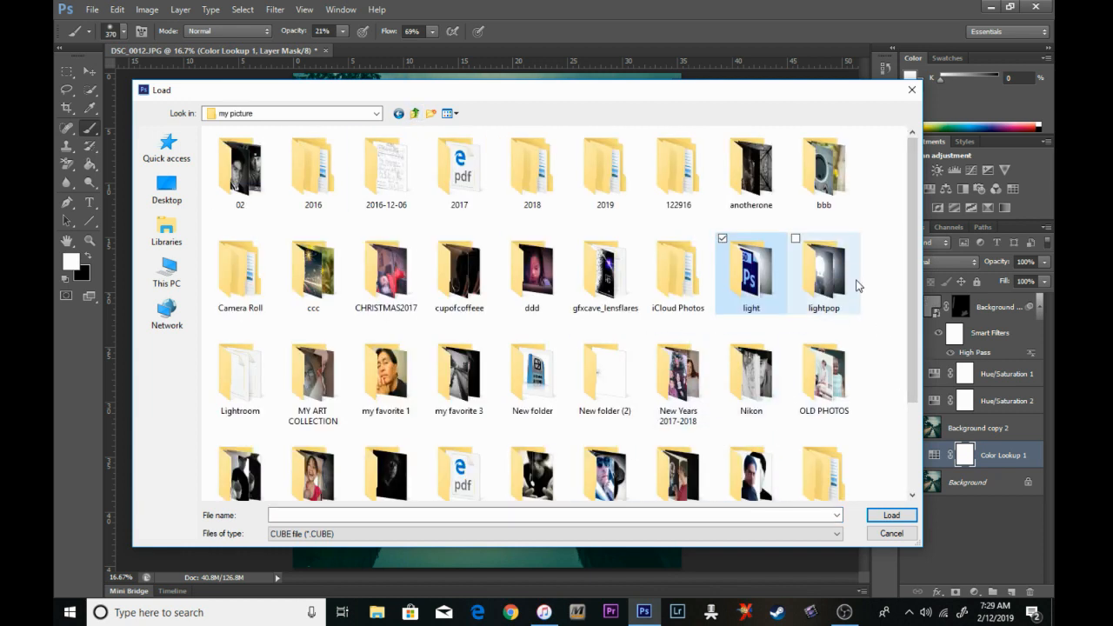
drag(917, 293, 917, 380)
double_click(685, 373)
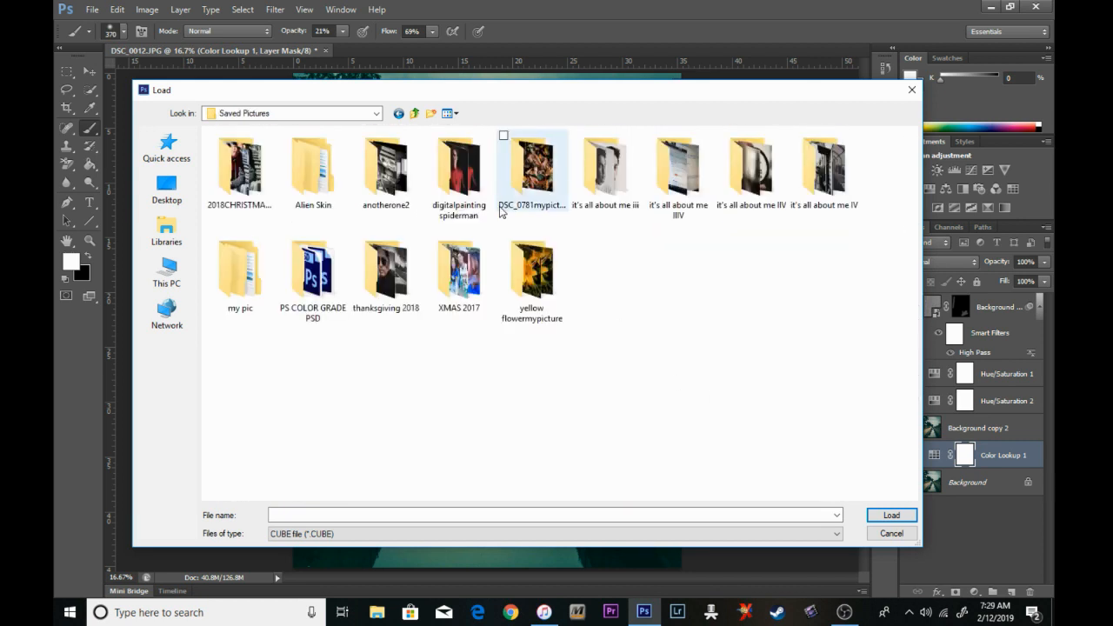
double_click(302, 280)
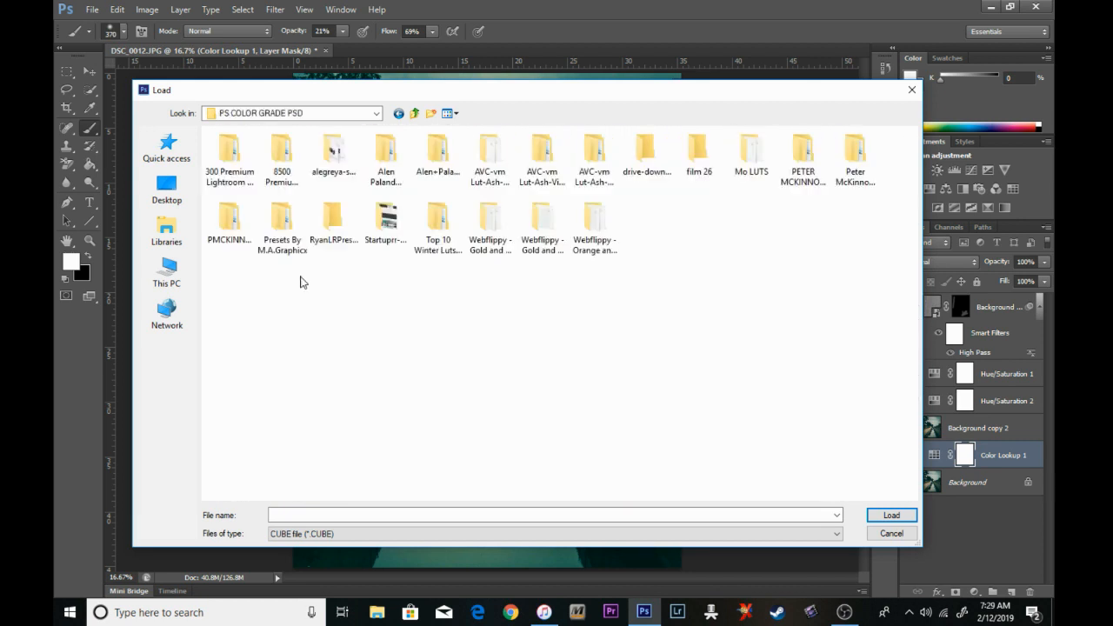
Load a CUBE LUT file from the first AVC-vm Lut-Ash folder into the Color Lookup layer.
double_click(490, 156)
click(540, 162)
click(892, 515)
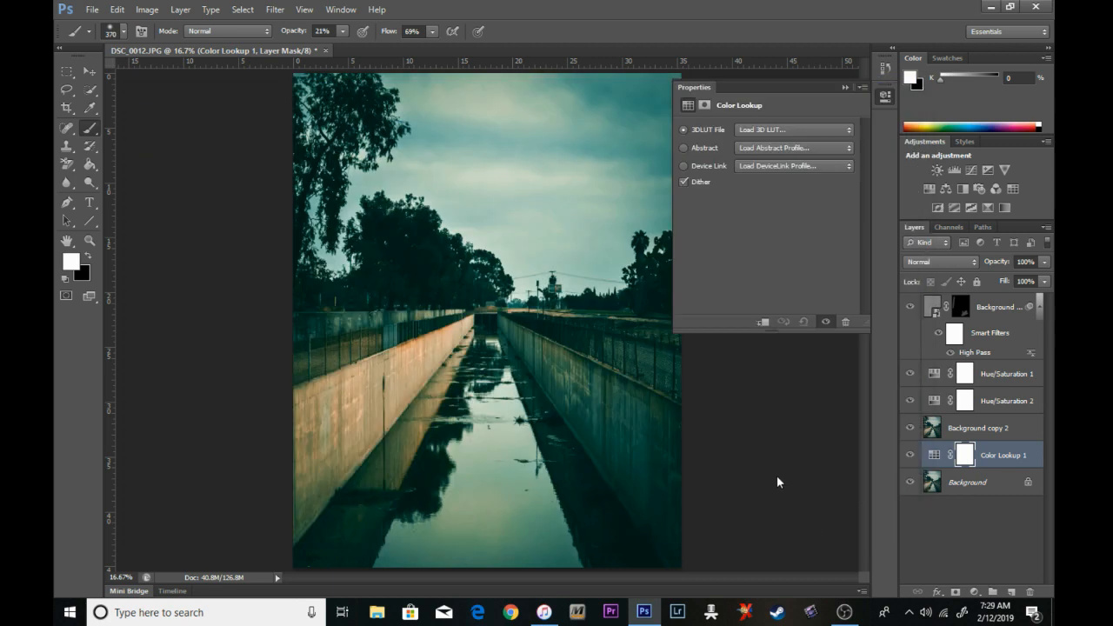
click(845, 87)
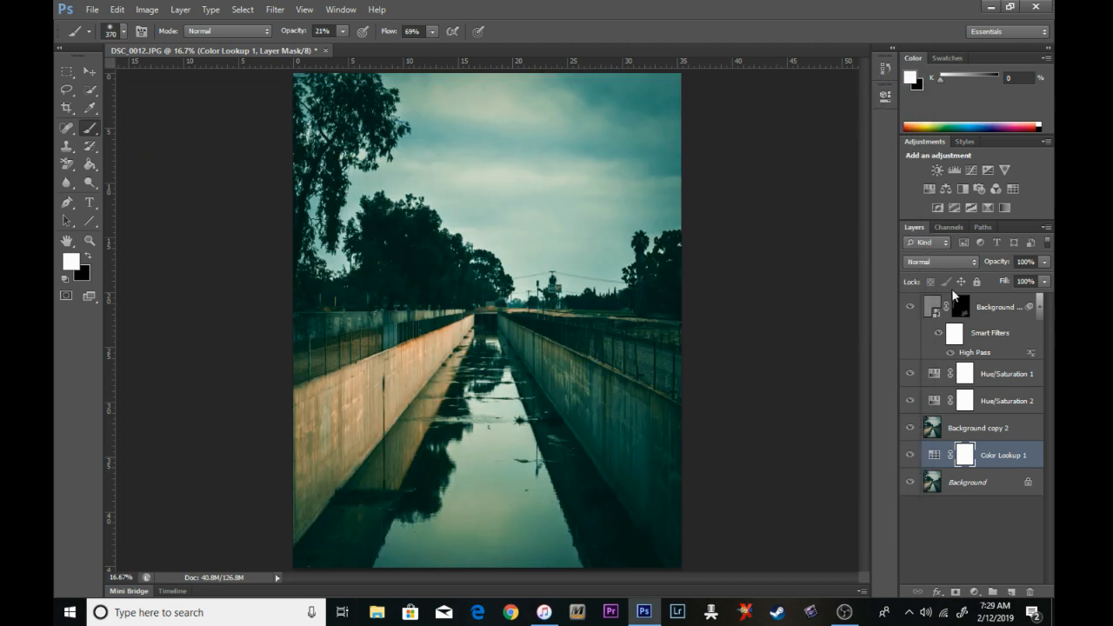
Slightly lower the opacity of the Color Lookup 1 layer and select the Background layer.
click(1045, 262)
mouse_move(1046, 278)
mouse_down()
mouse_move(1019, 278)
mouse_move(1034, 278)
mouse_up()
click(987, 484)
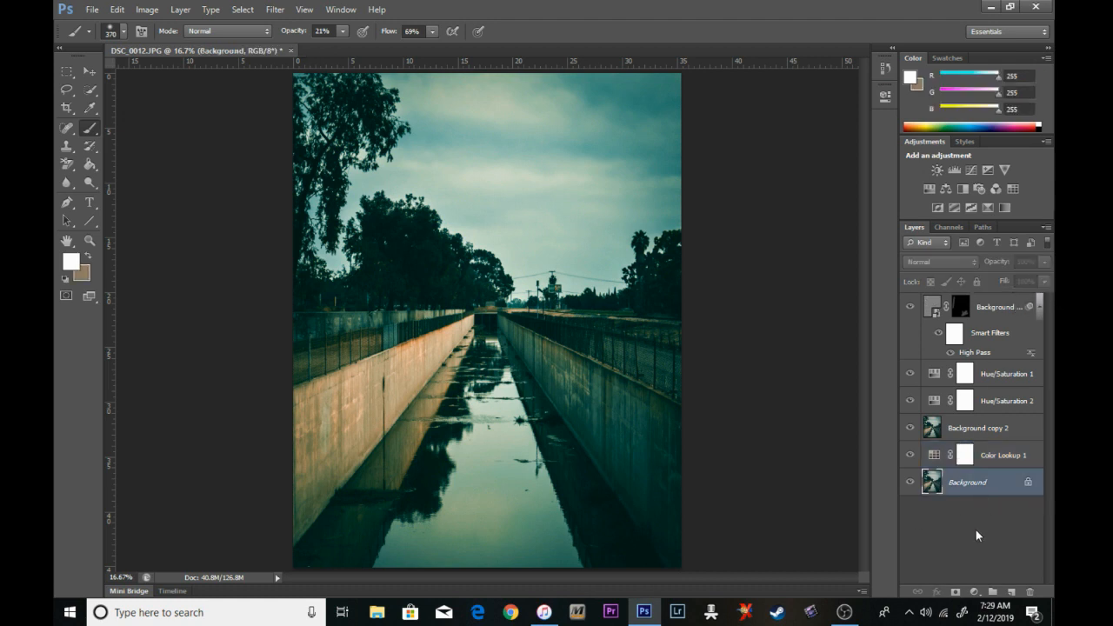
Add the photographer's name as a white 30 pt text watermark near the photo's lower-left corner and place its layer at the top of the stack.
click(92, 9)
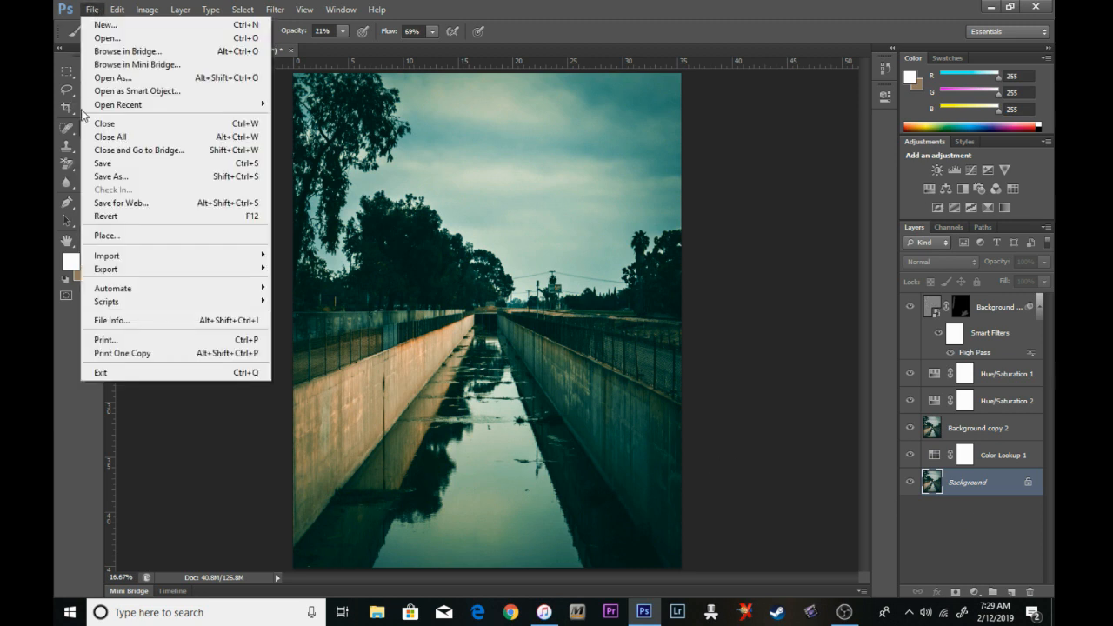
click(564, 6)
click(90, 205)
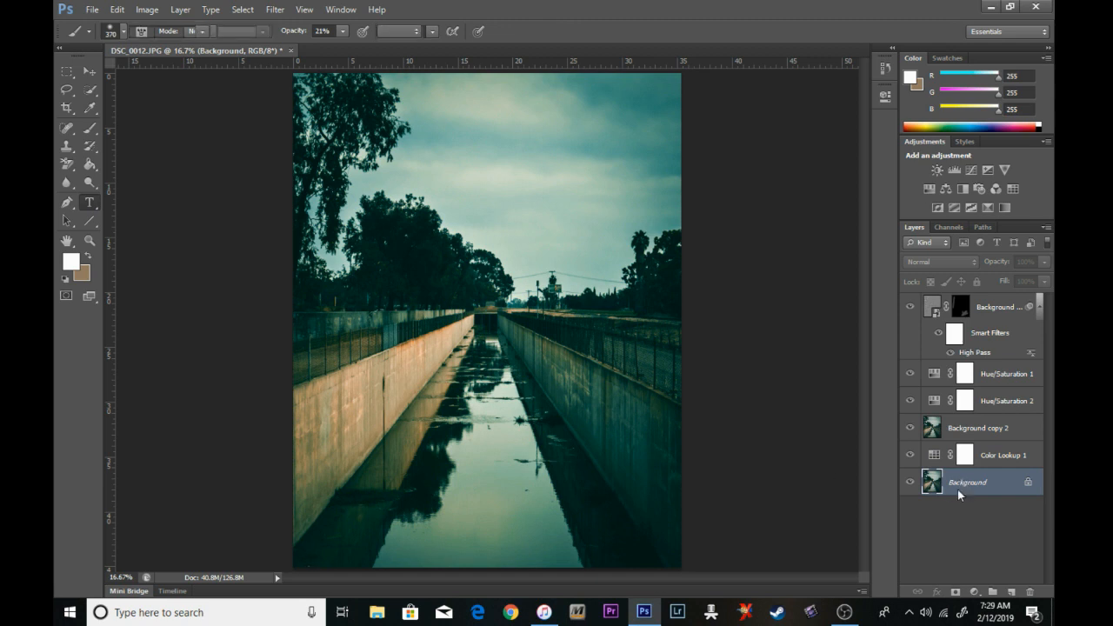
click(316, 565)
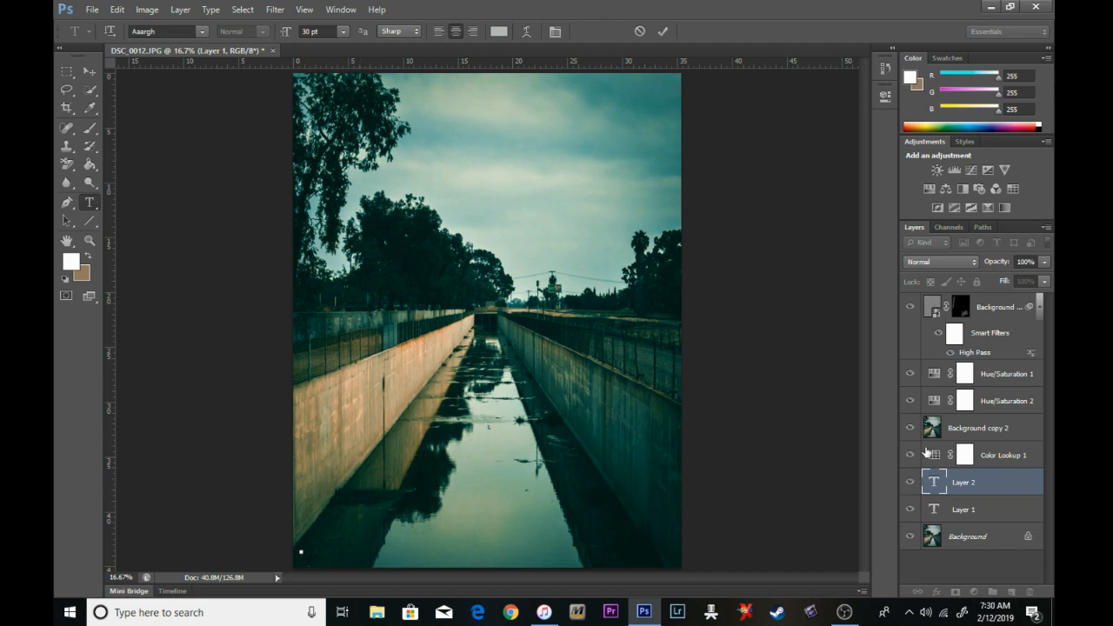
key(Escape)
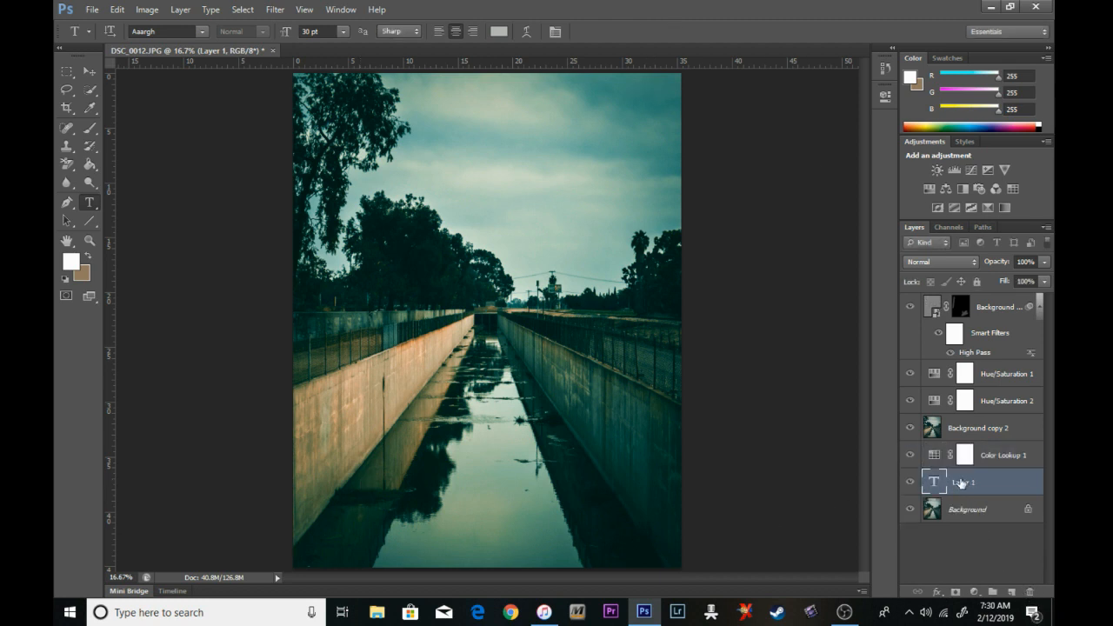
click(324, 549)
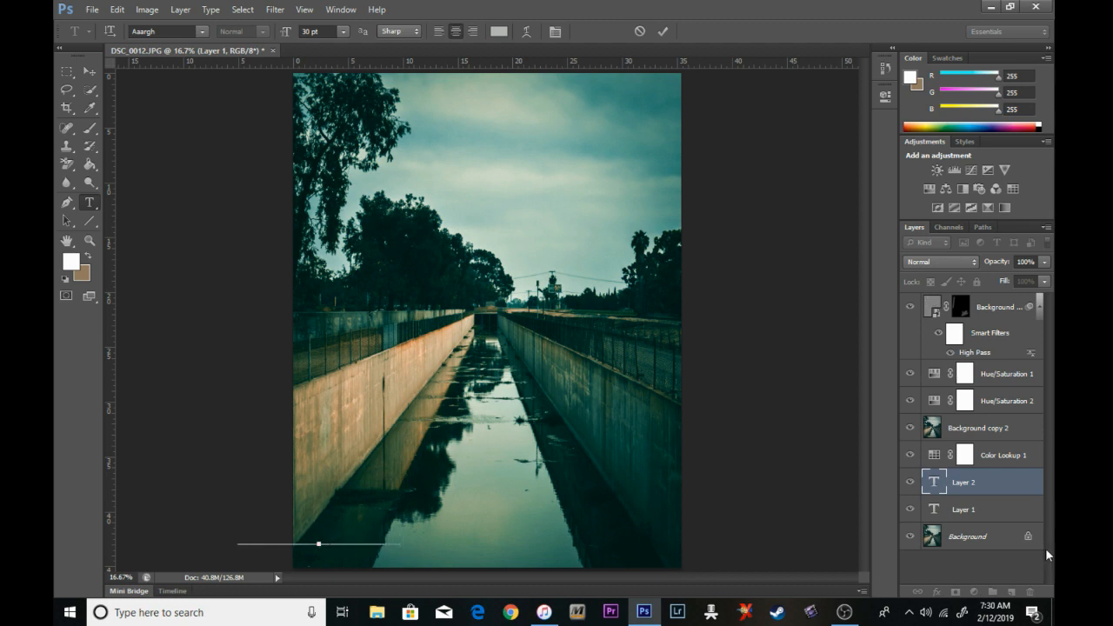
drag(389, 553, 454, 565)
text(rolandbenipayophotography)
drag(989, 487, 987, 315)
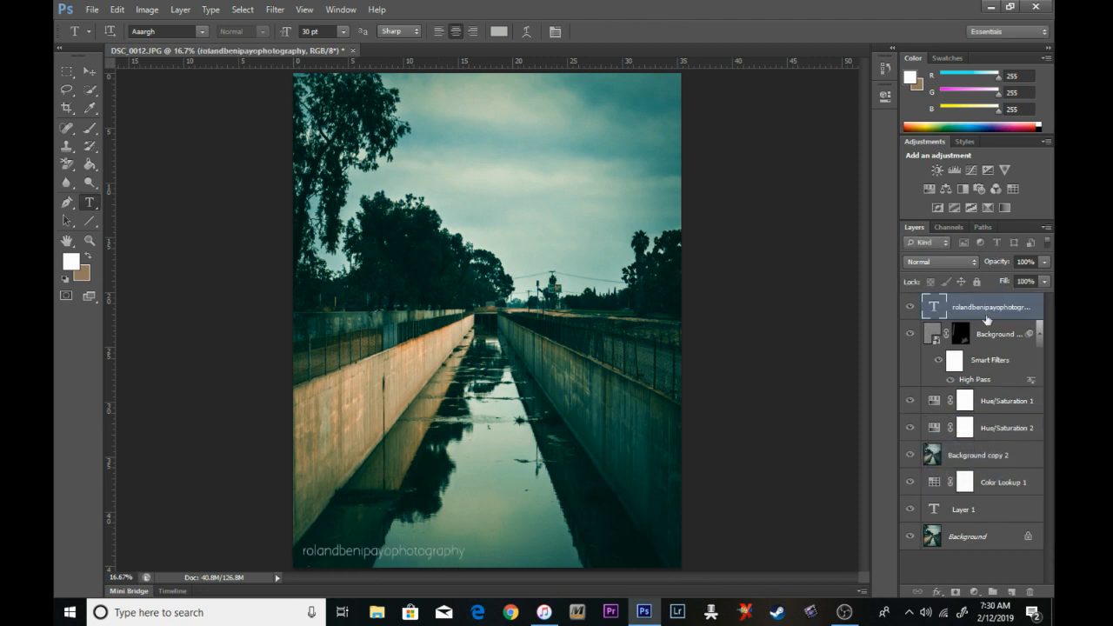
Shrink the watermark text to 15.82 pt at the photo's bottom centre and set its layer opacity to 60%.
click(456, 554)
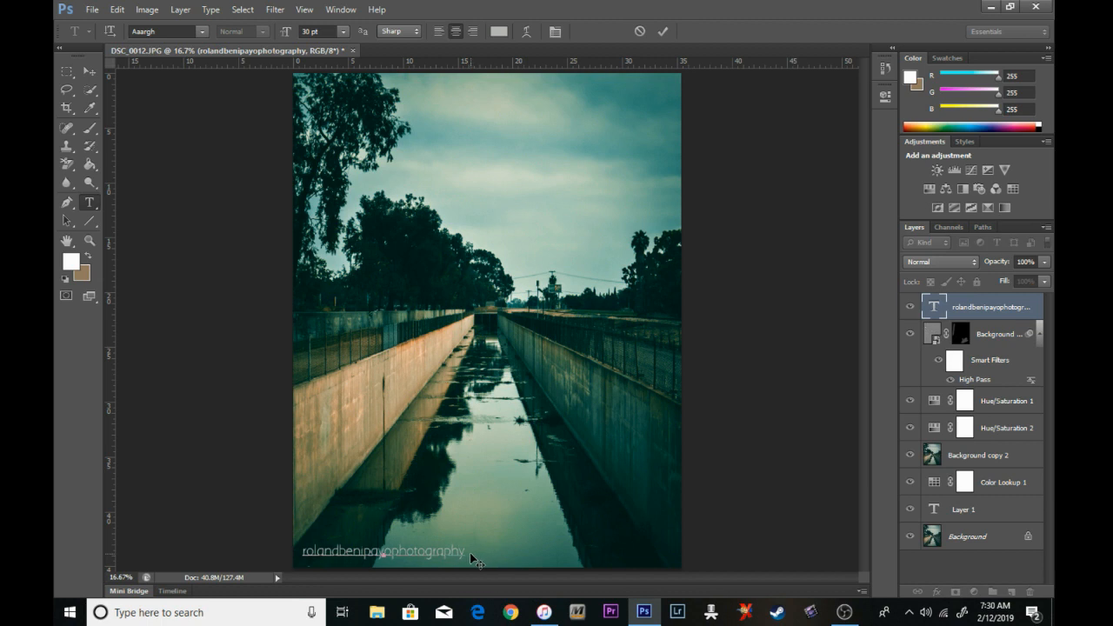
drag(465, 545, 521, 568)
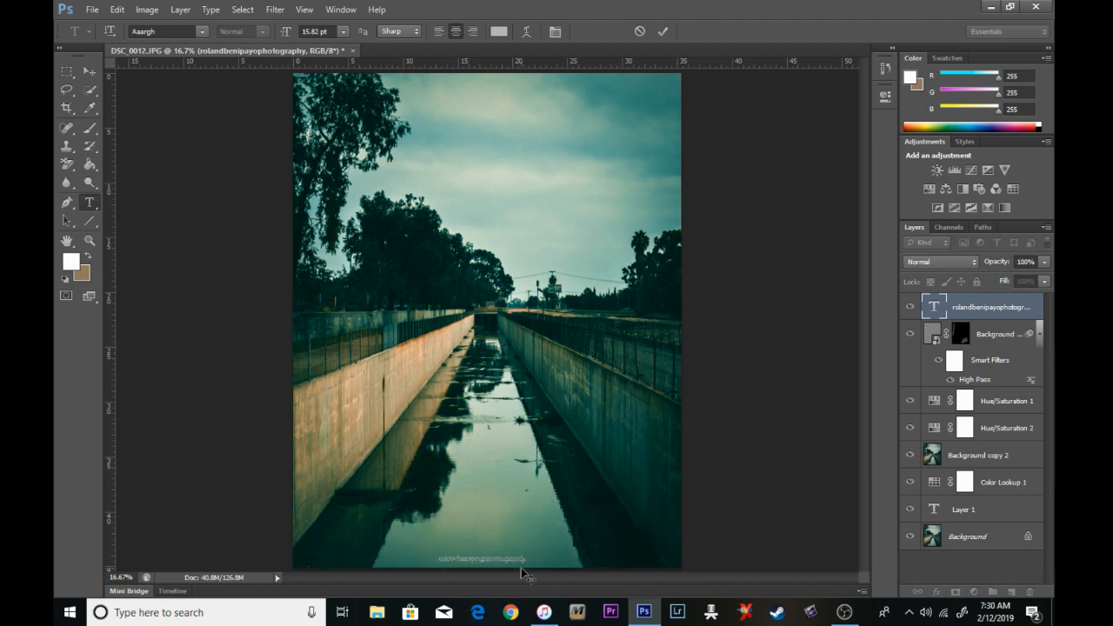
click(1046, 262)
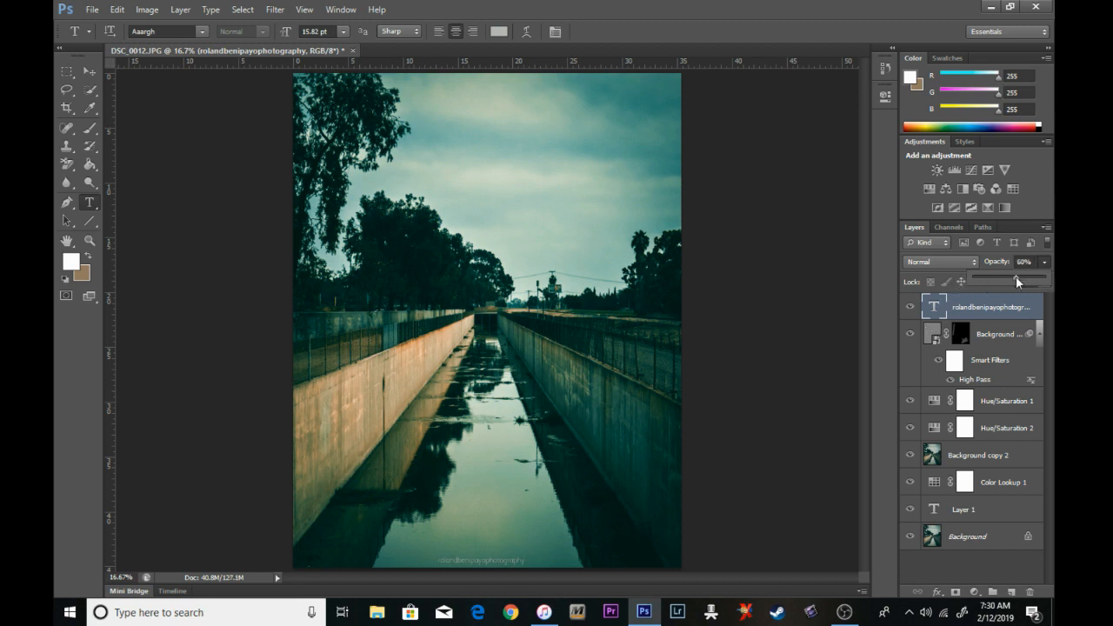
Start saving the image under Save As with JPEG as the file format.
click(91, 10)
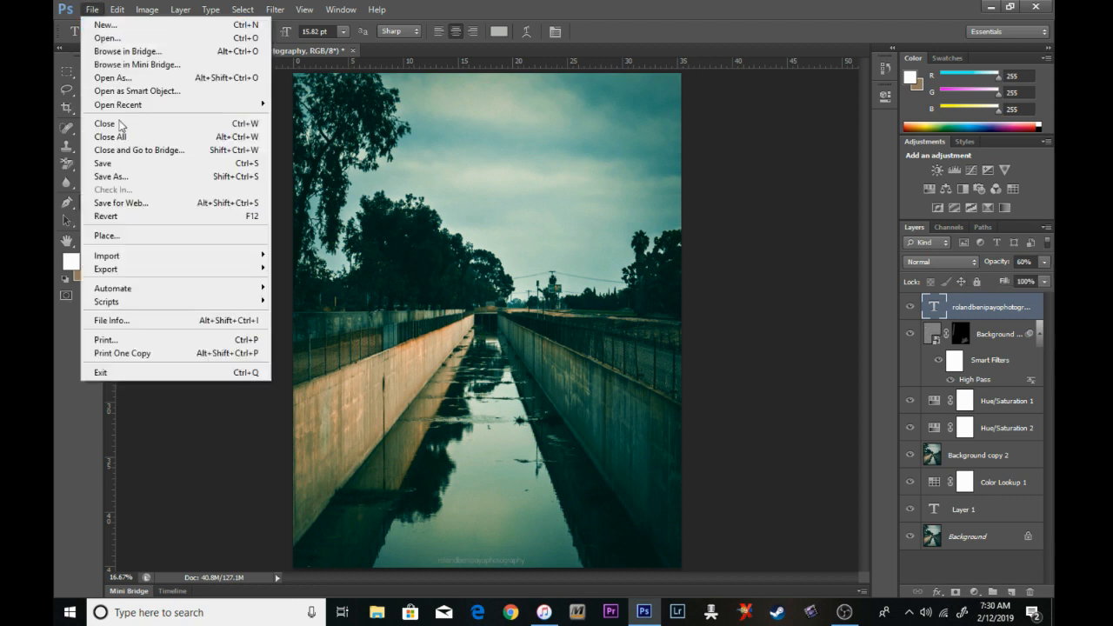
click(127, 178)
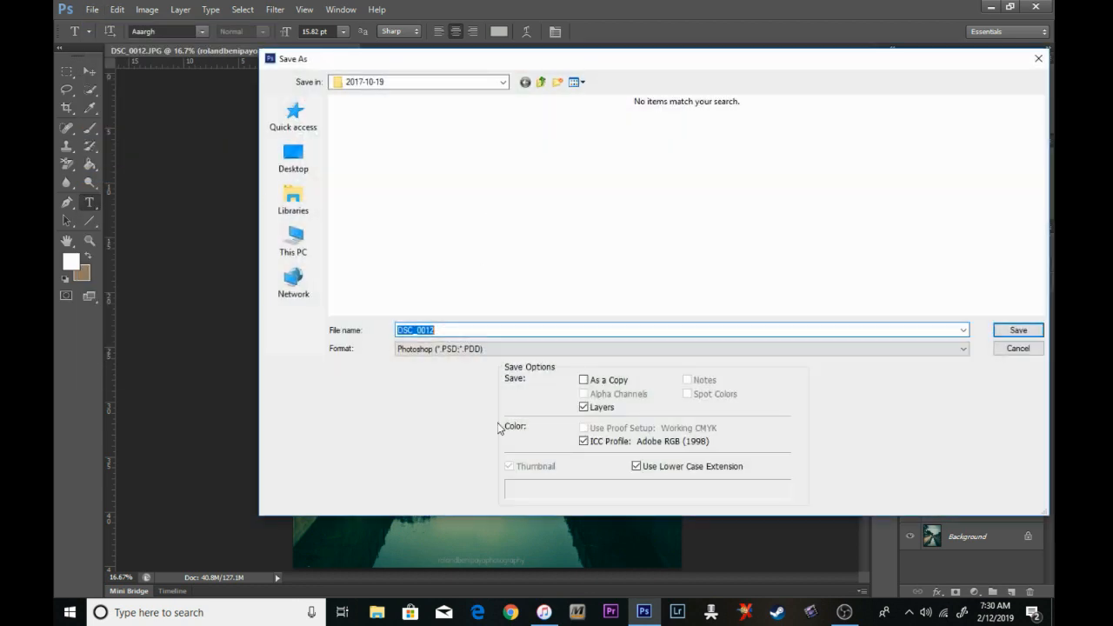
click(478, 349)
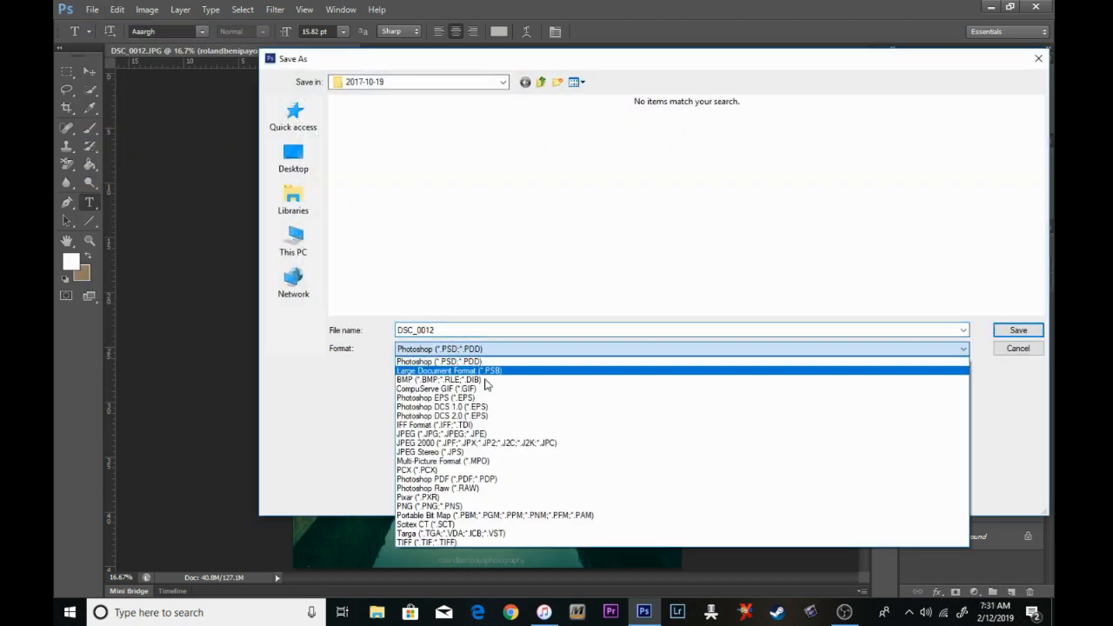
click(457, 435)
Save the DSC_0012 JPEG copy into New folder (2) inside the Pictures library, accepting the JPEG options.
click(293, 200)
double_click(835, 117)
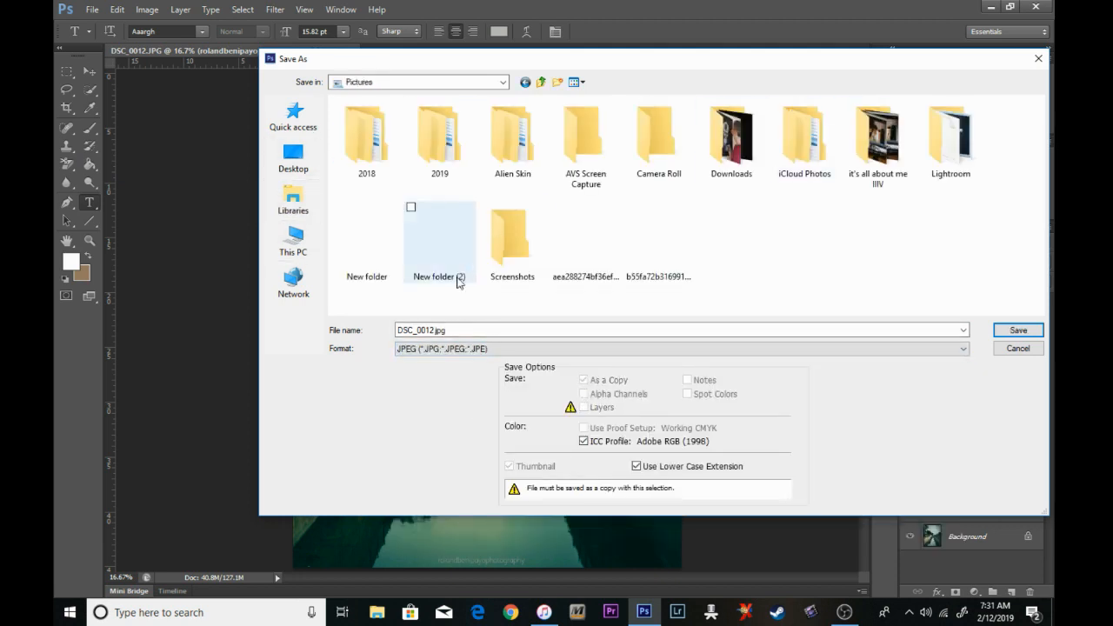
click(442, 246)
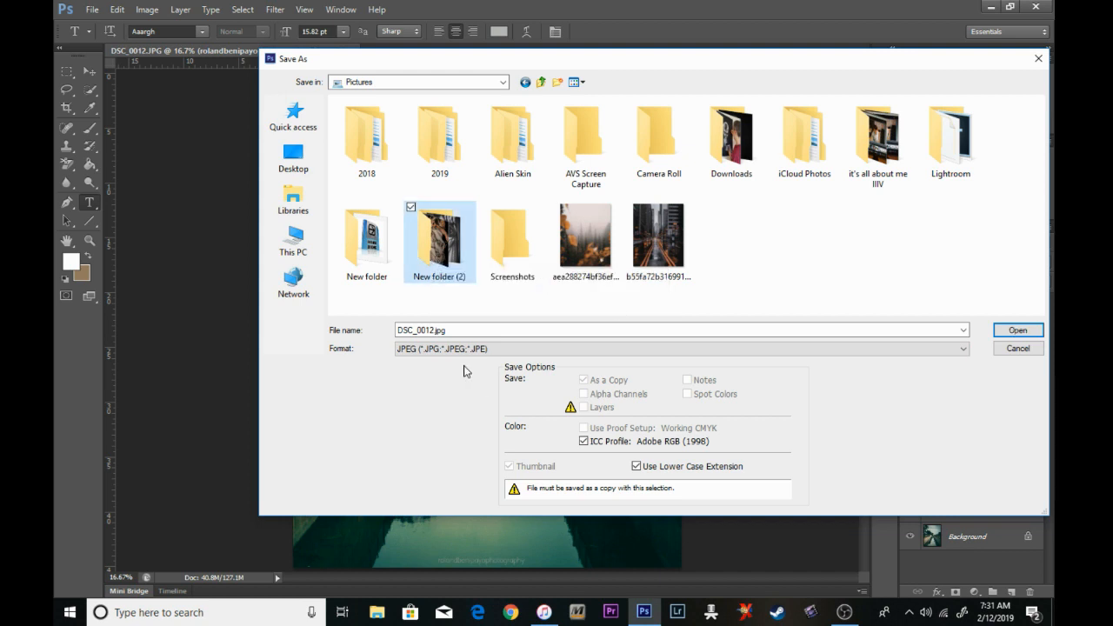
double_click(467, 330)
click(1019, 331)
click(1019, 330)
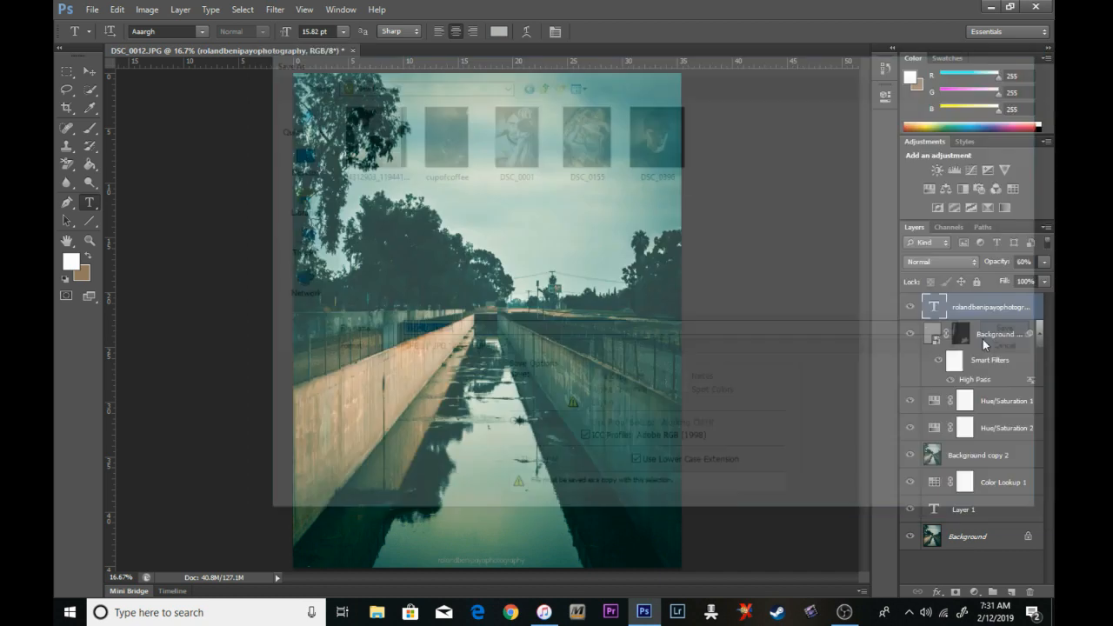
click(636, 165)
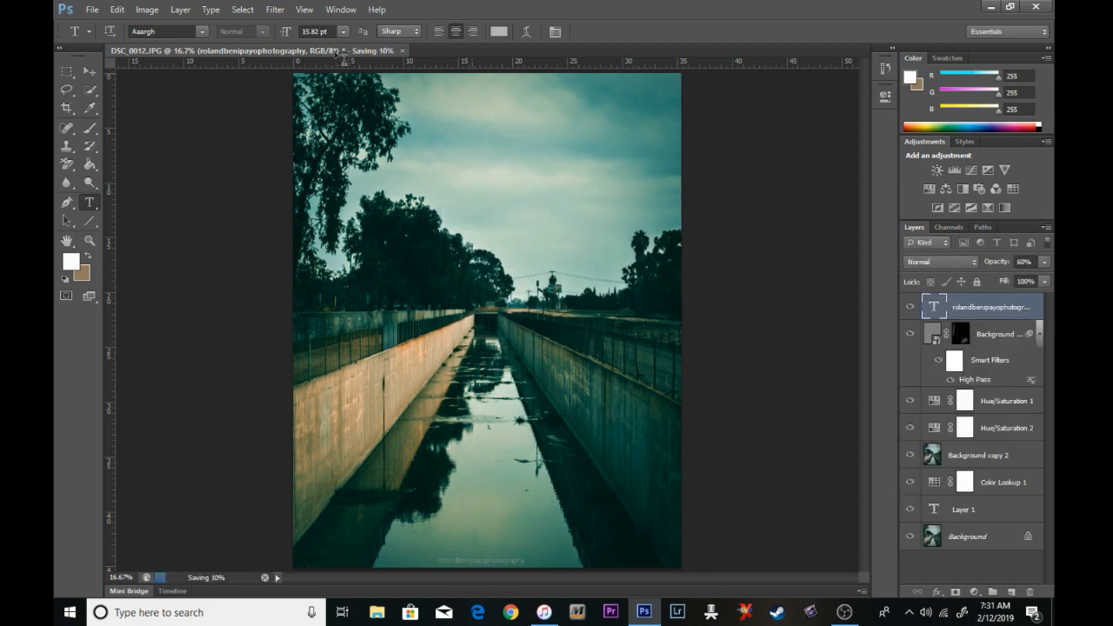